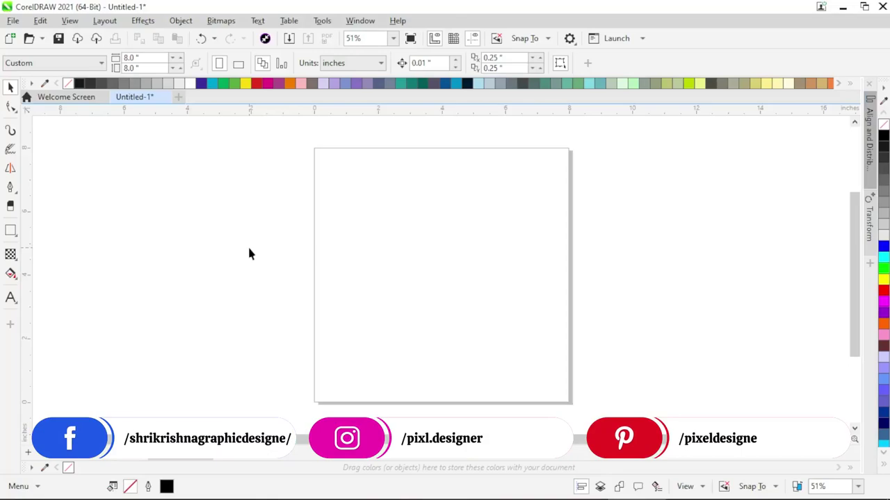
Start an image import from the desktop's New folder and select the photo of the student with the backpack
left_click(13, 21)
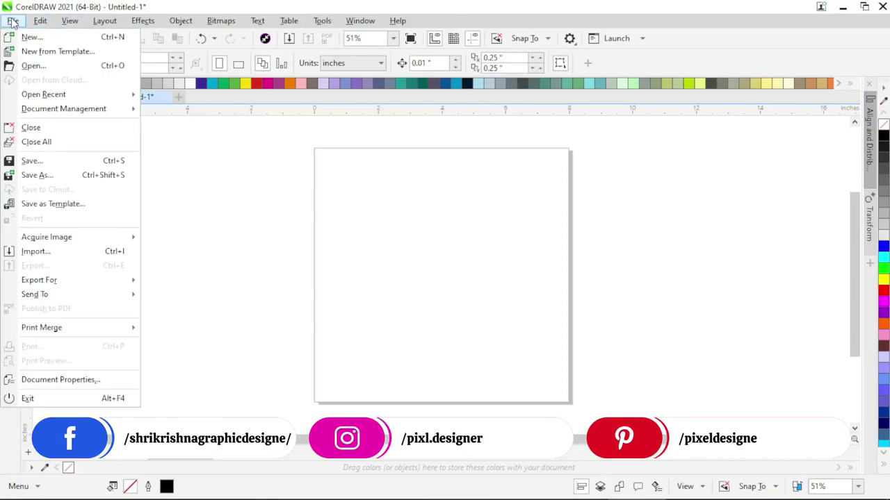
left_click(39, 253)
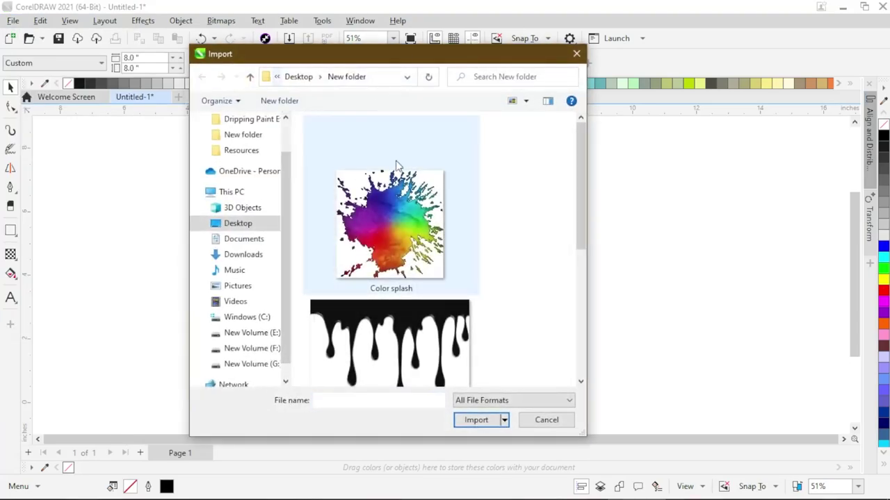
scroll(396, 160, "down", 1)
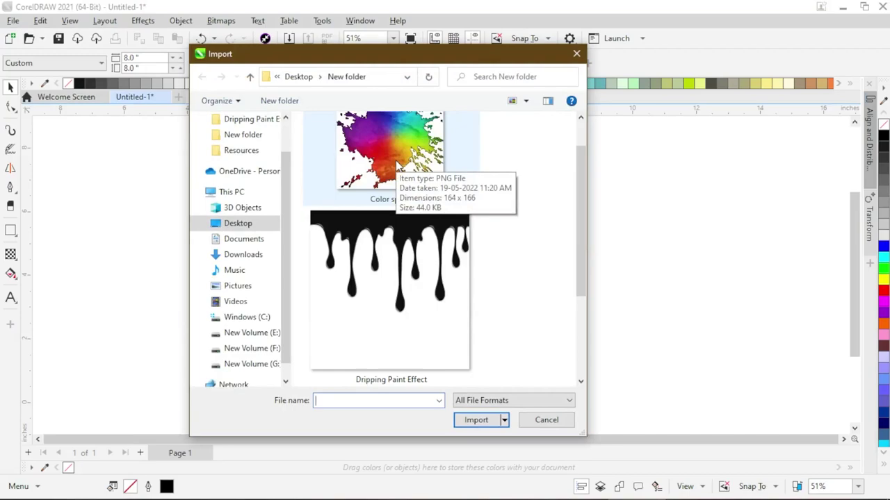
scroll(397, 165, "up", 1)
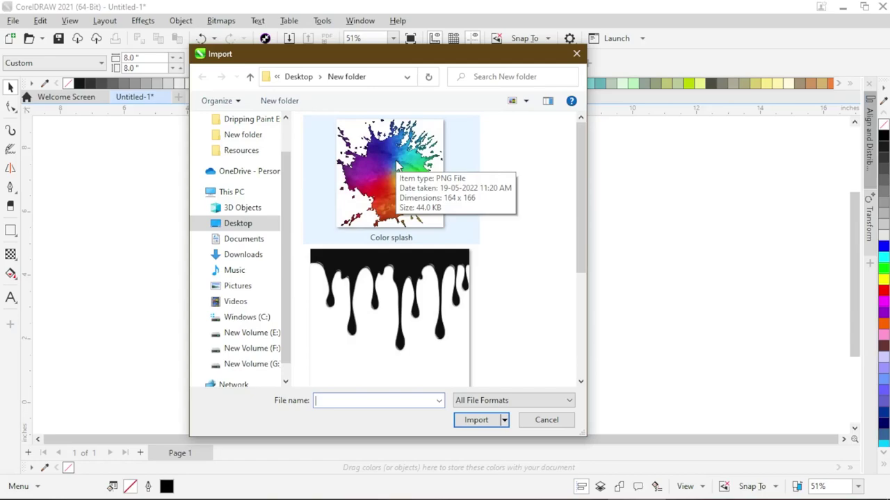
scroll(397, 166, "down", 3)
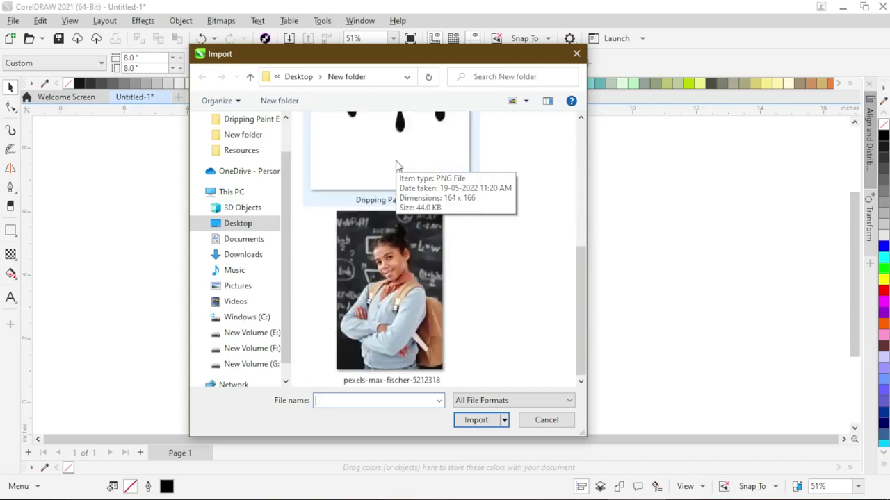
left_click(381, 285)
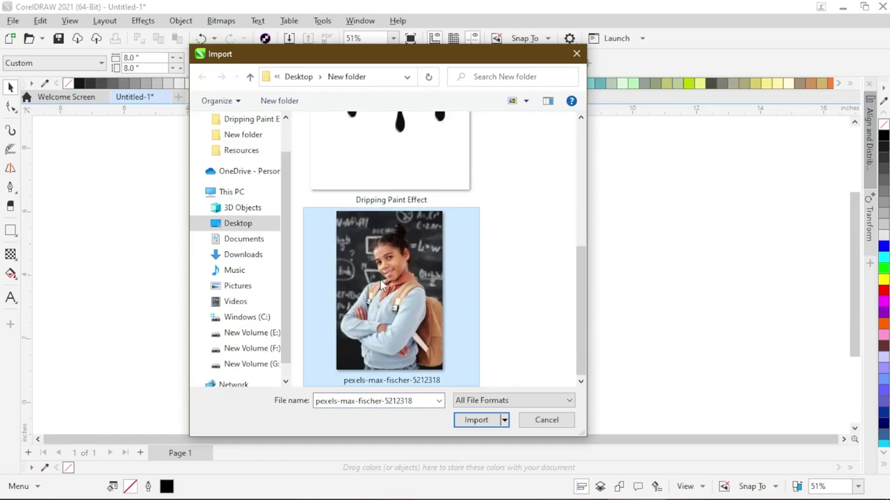
Add Dripping Paint Effect and Color splash to the file selection and import all three images
scroll(381, 285, "up", 3)
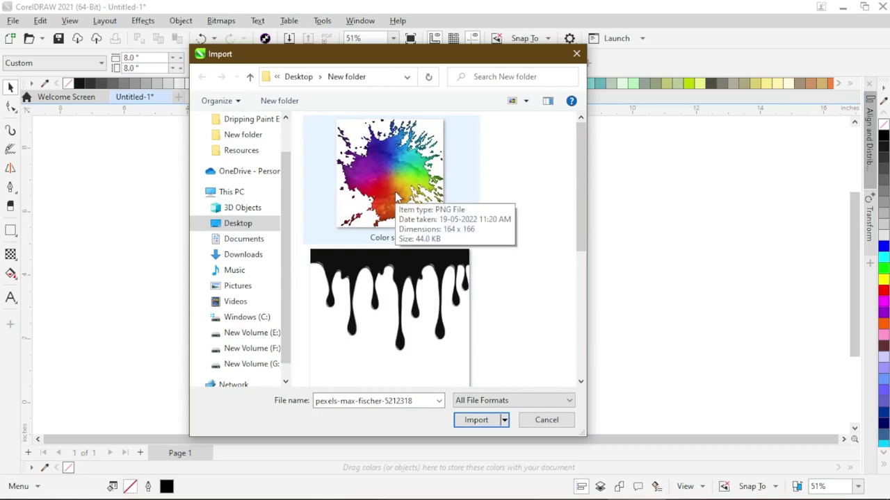
scroll(396, 198, "down", 3)
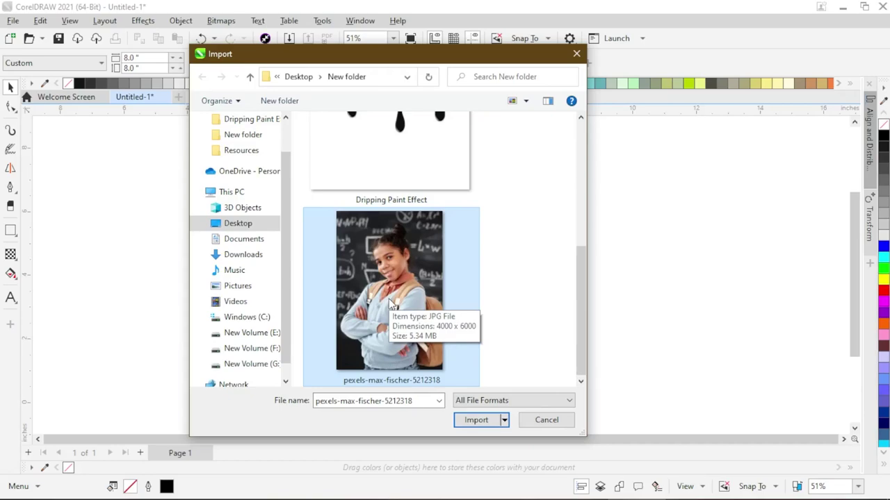
scroll(390, 304, "up", 3)
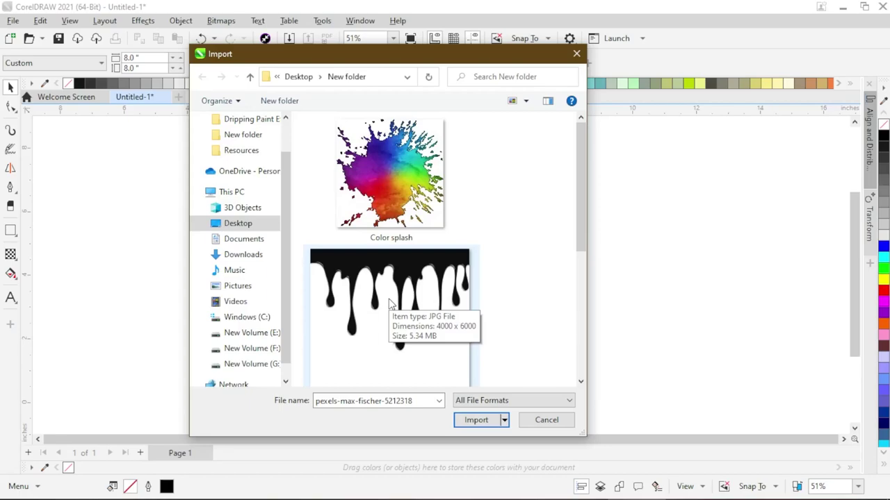
scroll(390, 304, "down", 3)
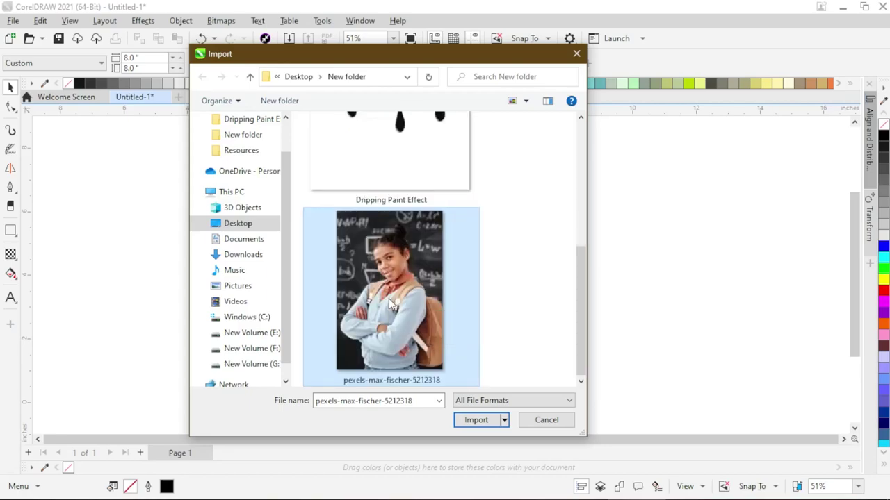
scroll(390, 304, "up", 3)
left_click(390, 303, "ctrl")
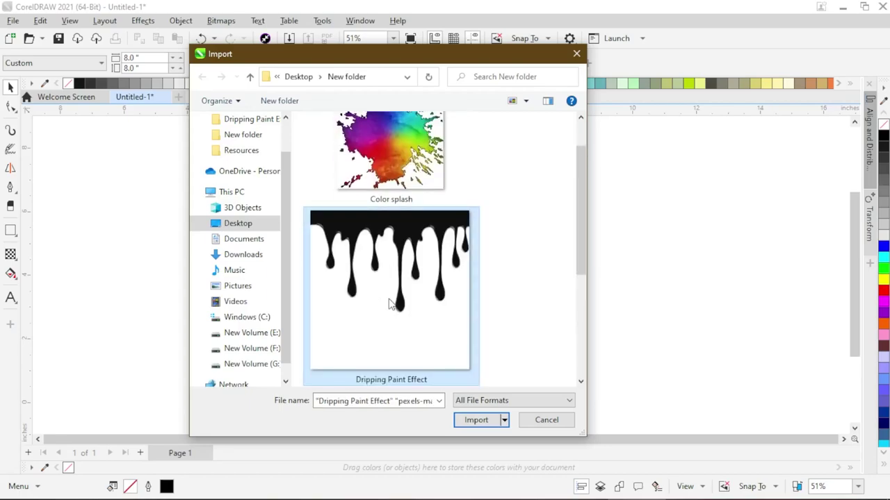
left_click(389, 185, "ctrl")
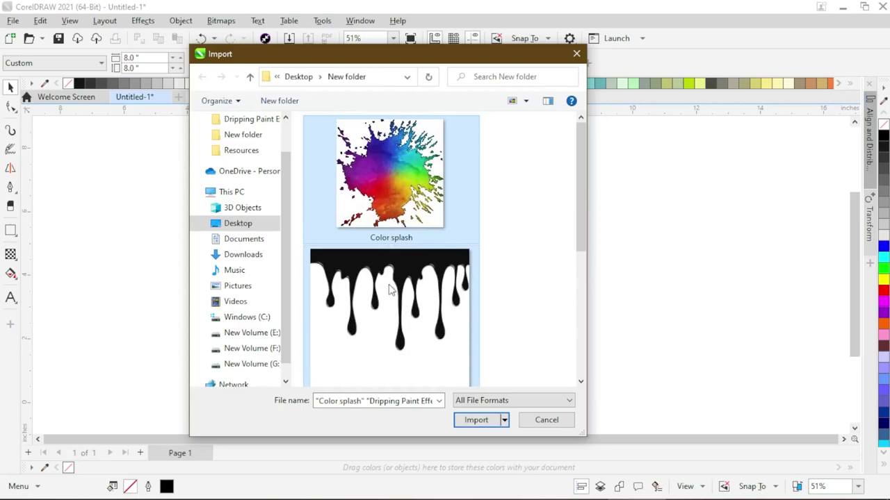
left_click(477, 420)
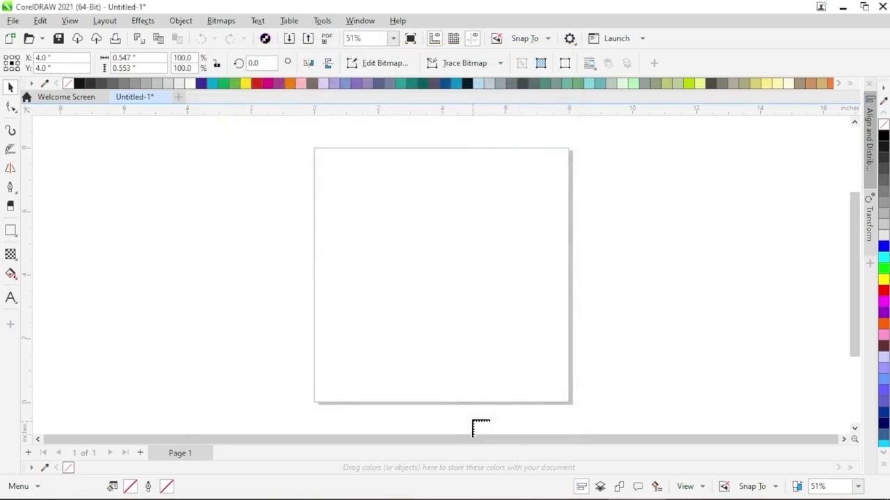
Place the three imported images, and move the colour splash and the dripping paint to the left of the page
mouse_move(149, 153)
left_mouse_down()
mouse_move(307, 298)
mouse_move(346, 353)
left_mouse_up()
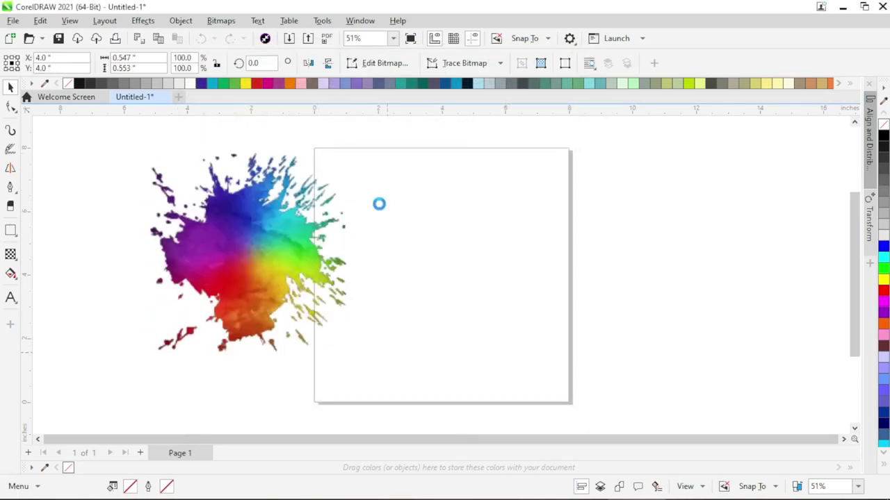
left_click(520, 341)
left_click(497, 199)
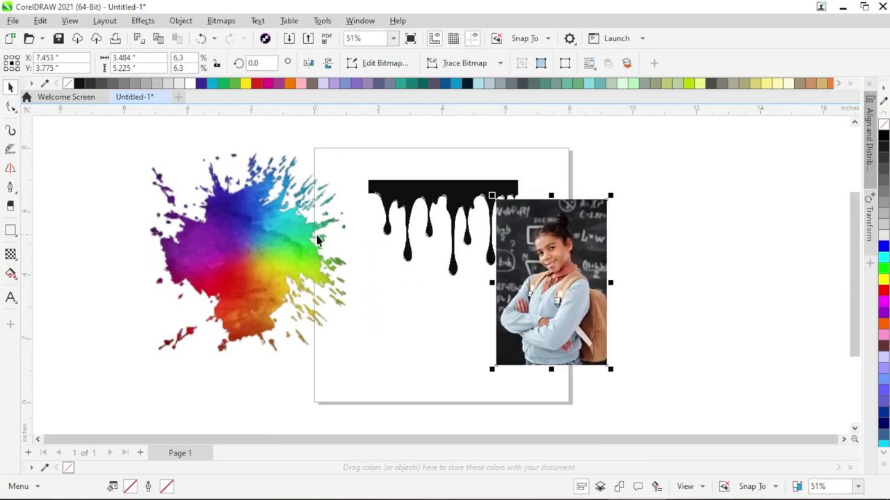
left_click_drag(431, 209, 140, 242)
left_click_drag(419, 234, 359, 187)
Enlarge the student photo to about 5.33 by 7.99 inches and centre it on the page
mouse_move(461, 317)
left_mouse_down()
mouse_move(521, 407)
mouse_move(529, 404)
mouse_move(468, 316)
left_mouse_up()
key("p")
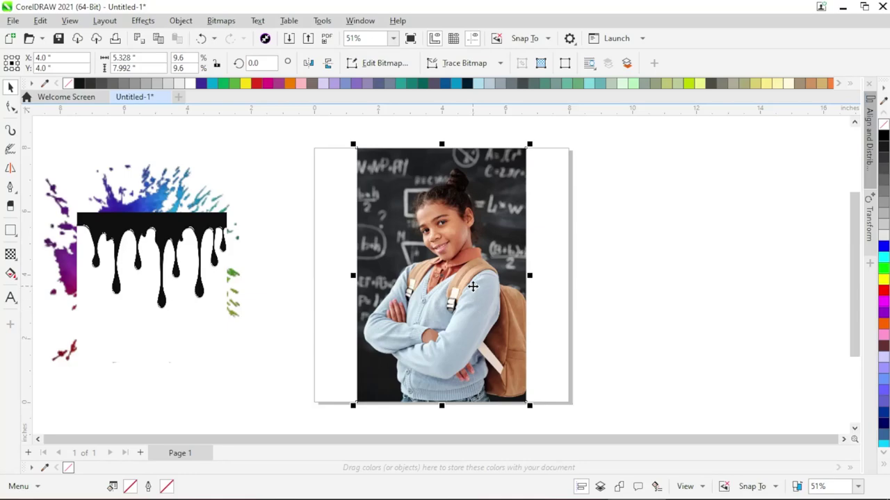
left_click(604, 259)
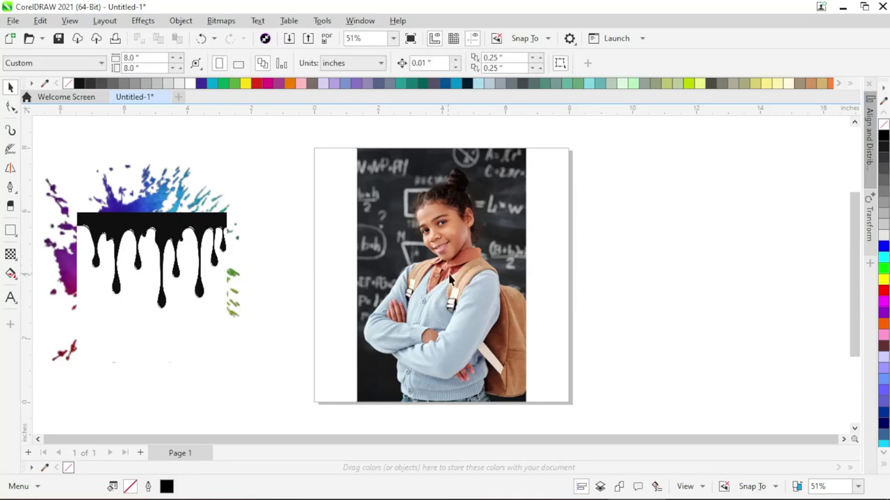
Move the dripping paint and colour splash images farther left, away from the page
scroll(262, 248, "up", 1)
left_click(263, 249)
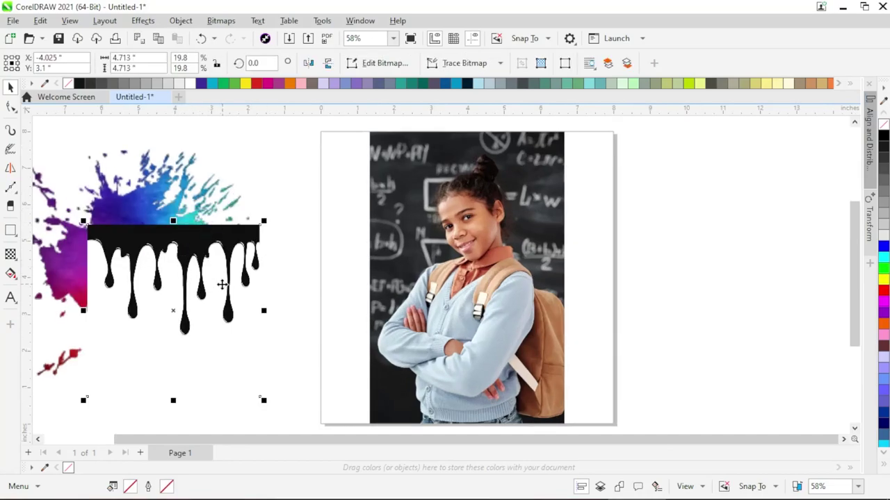
mouse_move(194, 248)
left_mouse_down()
mouse_move(111, 255)
mouse_move(170, 273)
mouse_move(151, 280)
mouse_move(79, 229)
mouse_move(133, 243)
left_mouse_up()
Start a Bézier outline at the student's jeans on the photo's bottom edge and trace up the waist to the bent arm
left_click(478, 262)
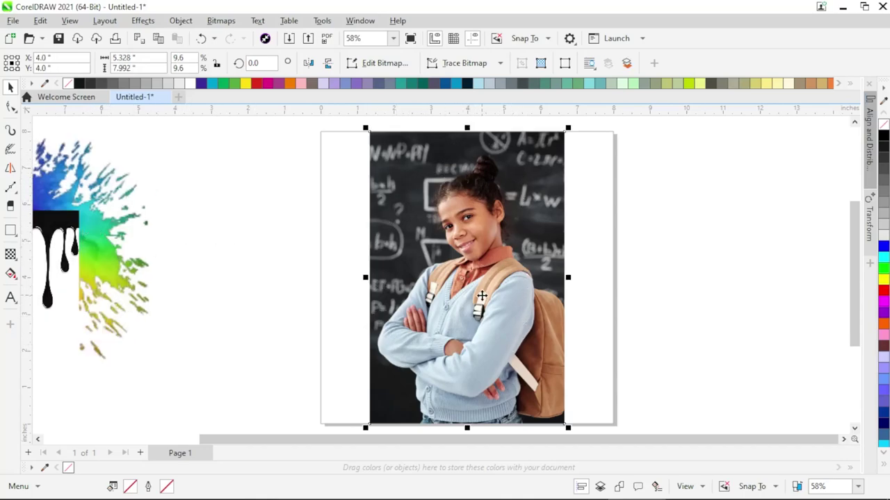
scroll(502, 350, "up", 1)
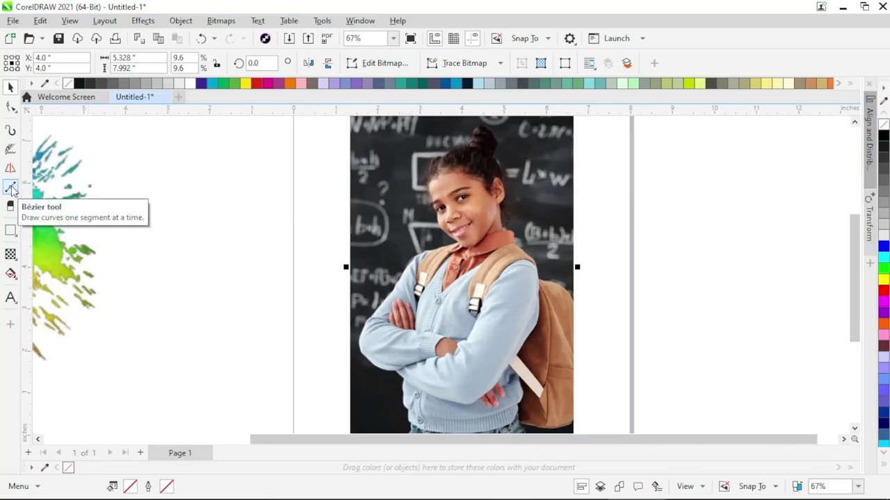
left_click(11, 187)
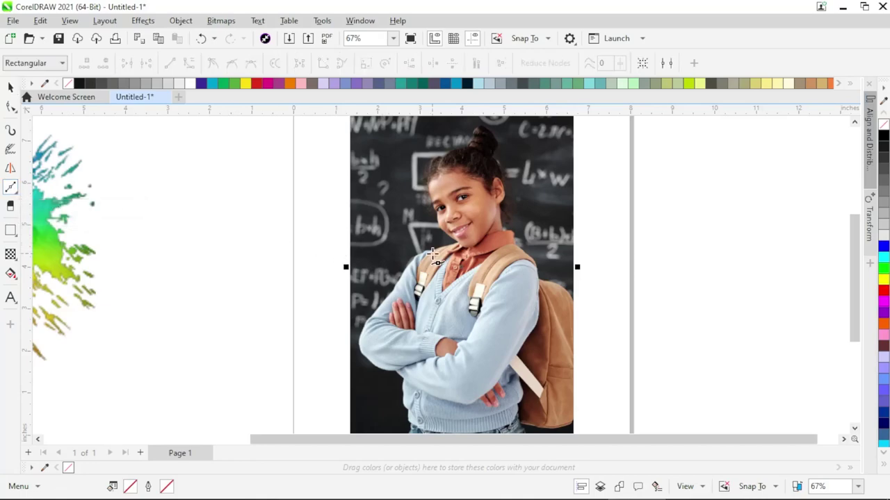
scroll(449, 347, "down", 1)
scroll(433, 417, "up", 10)
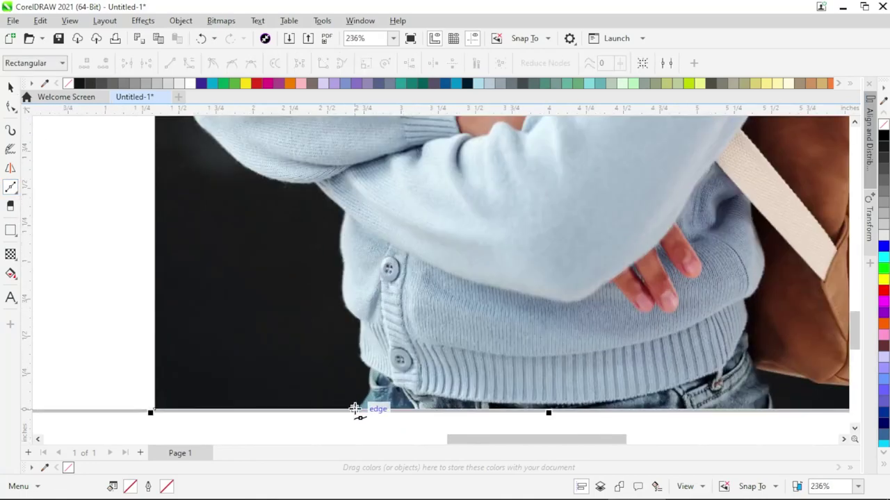
left_click(371, 394)
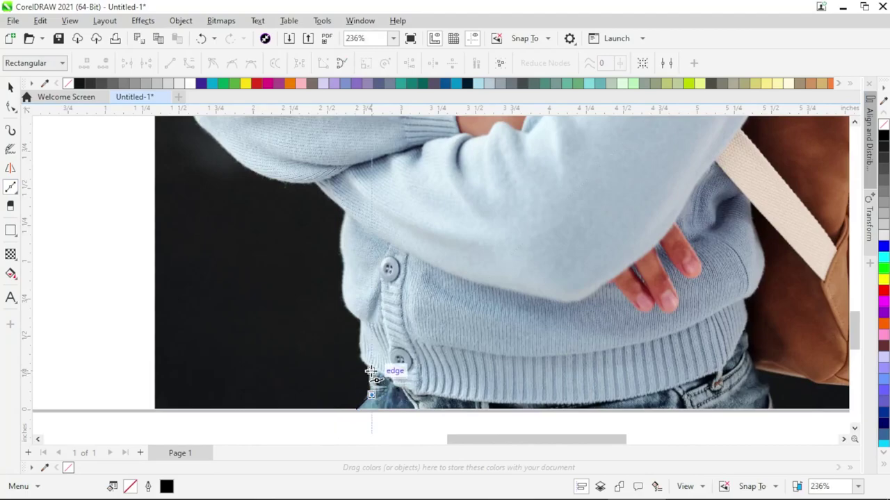
left_click(361, 358)
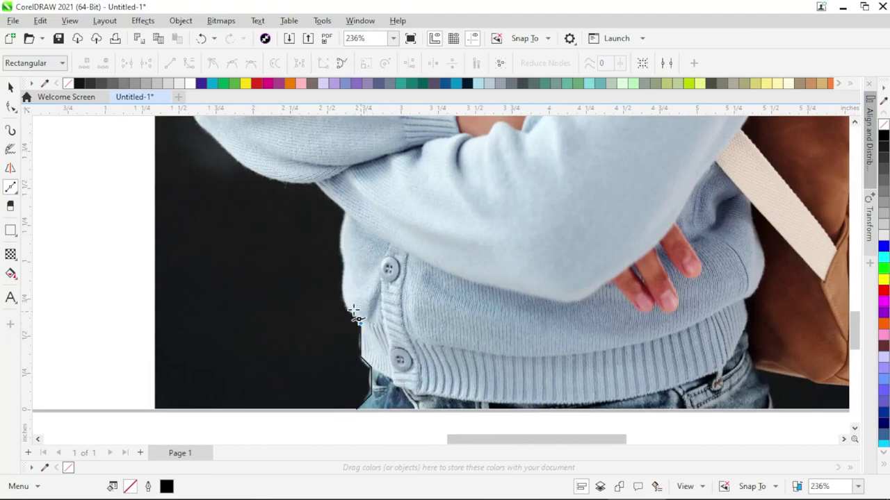
left_click(343, 299)
left_click(342, 214)
left_click(315, 184)
Continue the Bézier outline around the student's bent elbow to the outer side of the sleeve
scroll(313, 272, "down", 2)
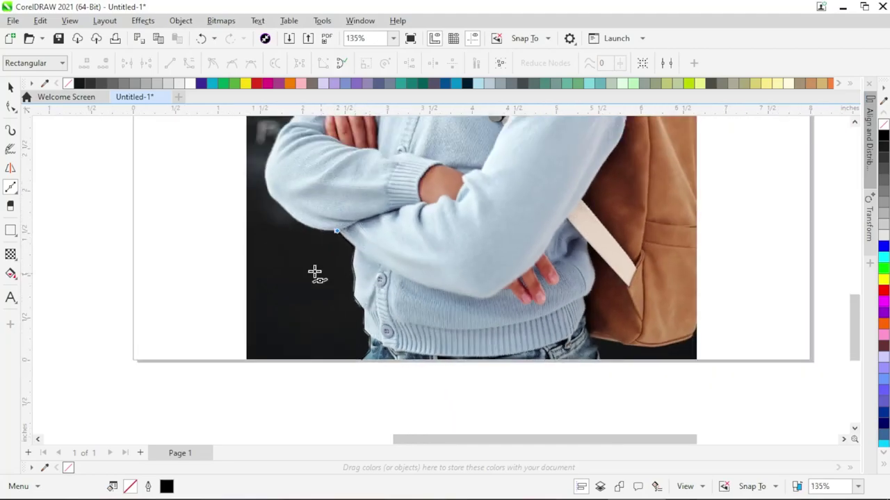
scroll(258, 167, "up", 4)
left_click(310, 245)
scroll(360, 222, "down", 1)
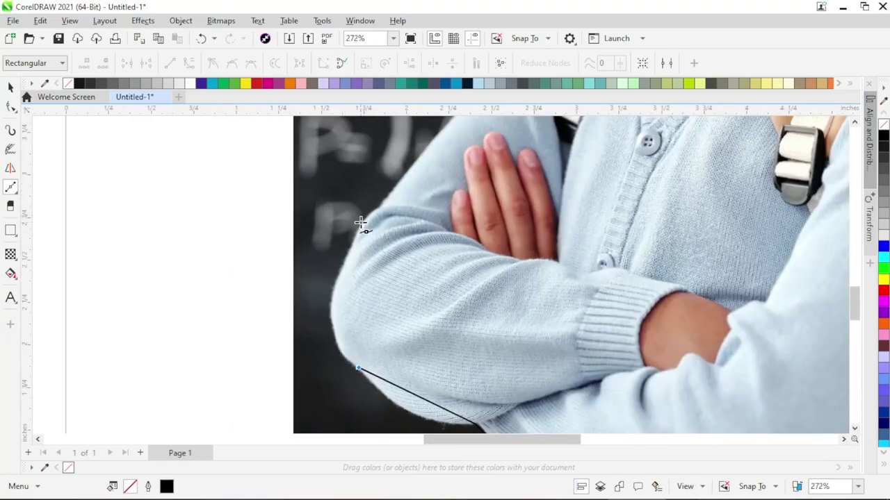
left_click(347, 249)
scroll(369, 223, "down", 3)
left_click(376, 209)
Extend the Bézier outline up the upper arm and over the shoulder strap to the shirt collar under the chin
scroll(369, 229, "down", 5)
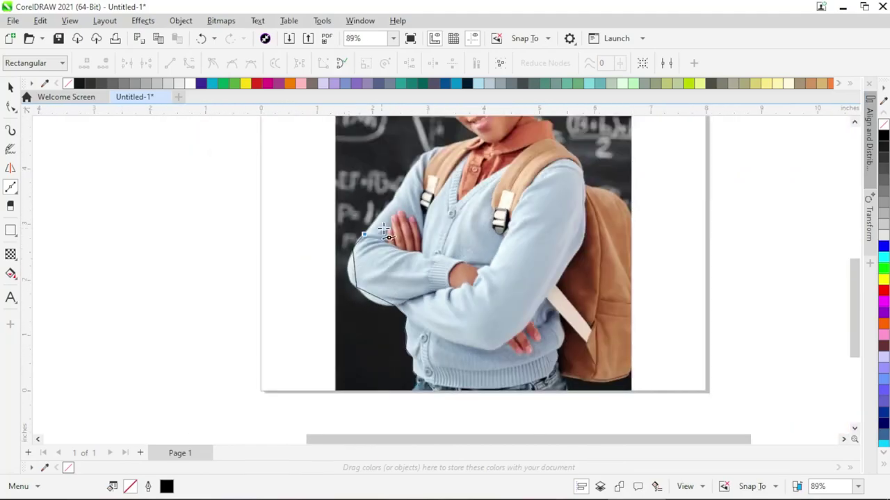
scroll(373, 231, "up", 6)
left_click(358, 248)
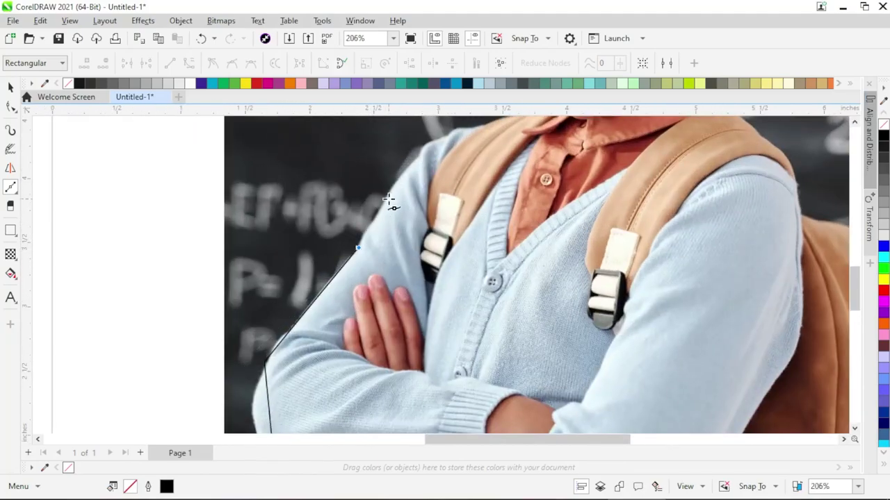
left_click(415, 158)
scroll(391, 175, "down", 3)
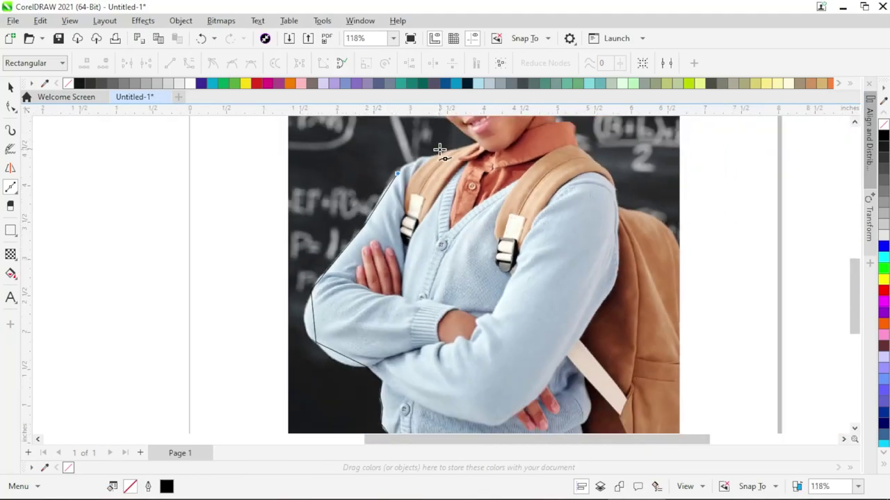
scroll(437, 143, "up", 5)
scroll(477, 153, "down", 4)
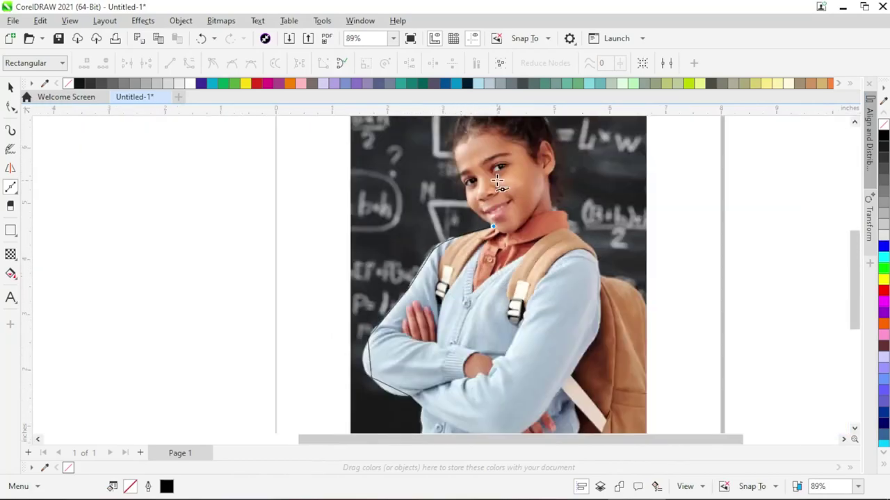
Trace the Bézier outline up the side of the face and over the hairline to the hair bun
scroll(431, 278, "up", 3)
left_click(422, 251)
left_click(395, 178)
scroll(417, 139, "up", 3)
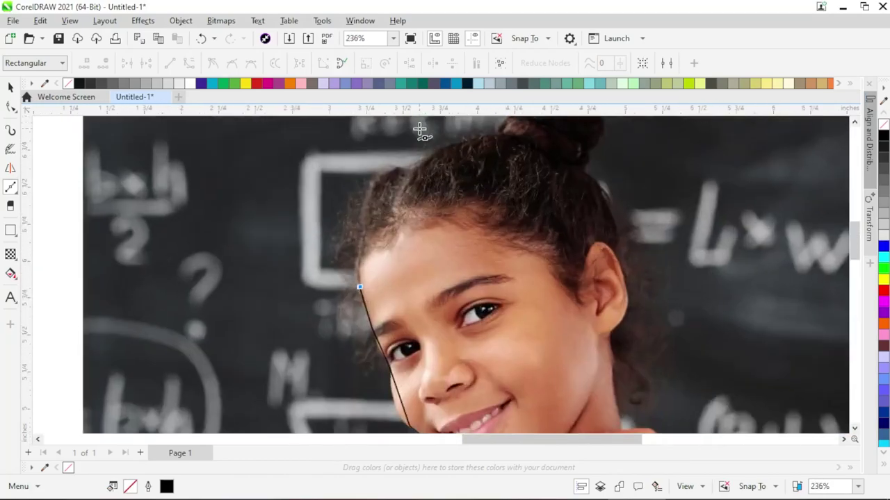
left_click(305, 254)
left_click(340, 208)
left_click(432, 189)
scroll(417, 209, "up", 2)
left_click(421, 220)
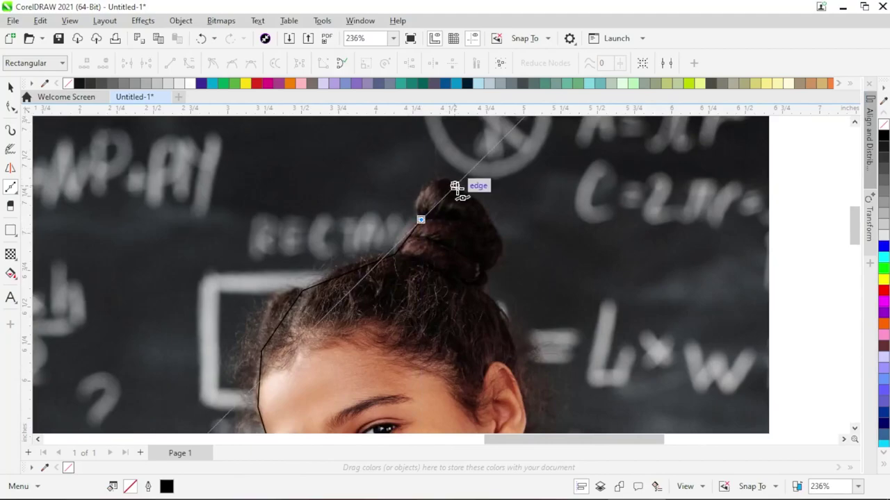
Continue the Bézier outline around the bun, behind the ear, and down the neck and collar to the other shoulder
left_click(486, 288)
scroll(472, 401, "down", 2)
scroll(476, 314, "up", 4)
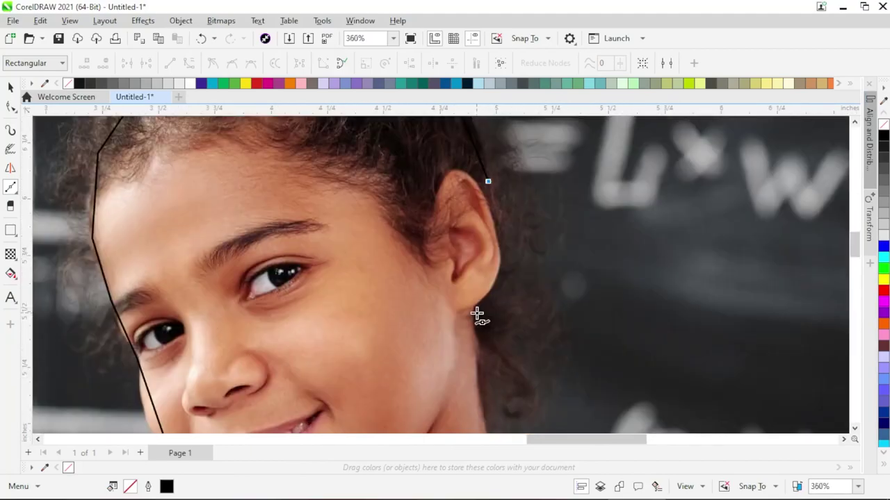
left_click(484, 395)
scroll(469, 260, "down", 3)
scroll(459, 271, "down", 2)
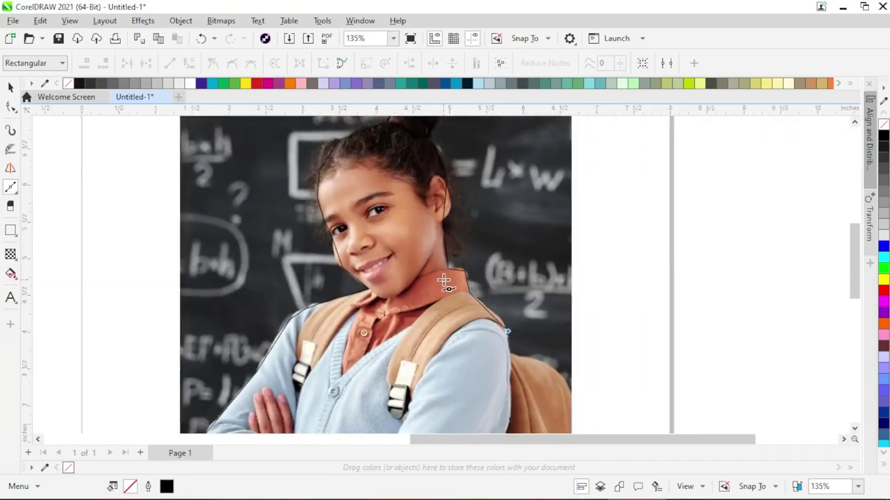
Continue the Bézier outline down around the backpack and along its underside, and close it across the jeans at the photo's lower edge
scroll(503, 294, "up", 1)
scroll(486, 334, "down", 4)
scroll(487, 334, "up", 2)
left_click(511, 326)
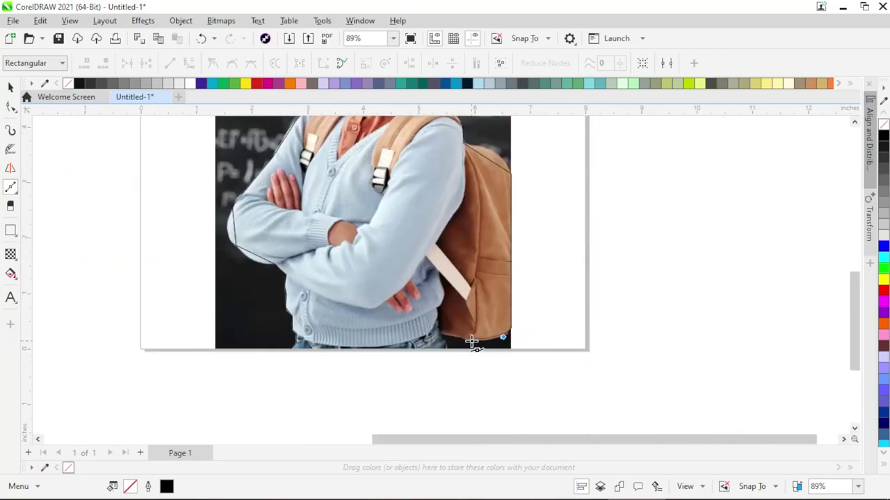
left_click(471, 340)
left_click(440, 335)
left_click(296, 349)
key("space")
scroll(295, 354, "down", 1)
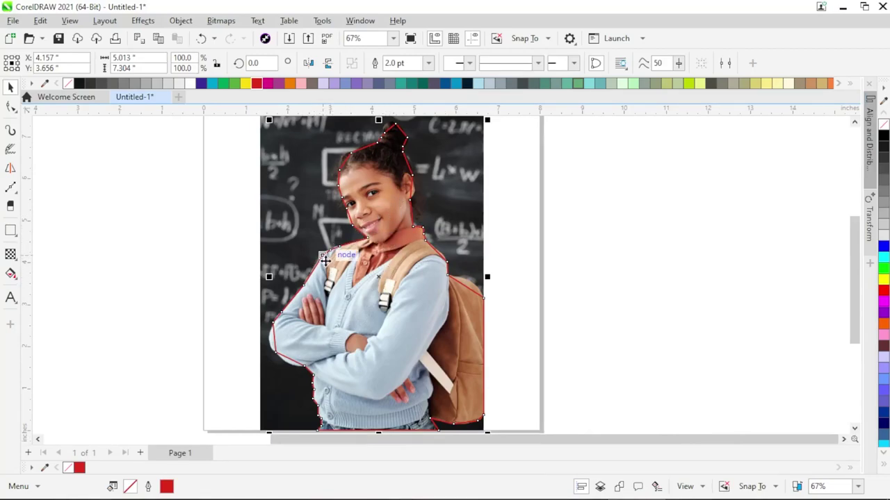
Select all nodes of the student outline with the Shape tool and convert its line segments to curves
left_click(10, 108)
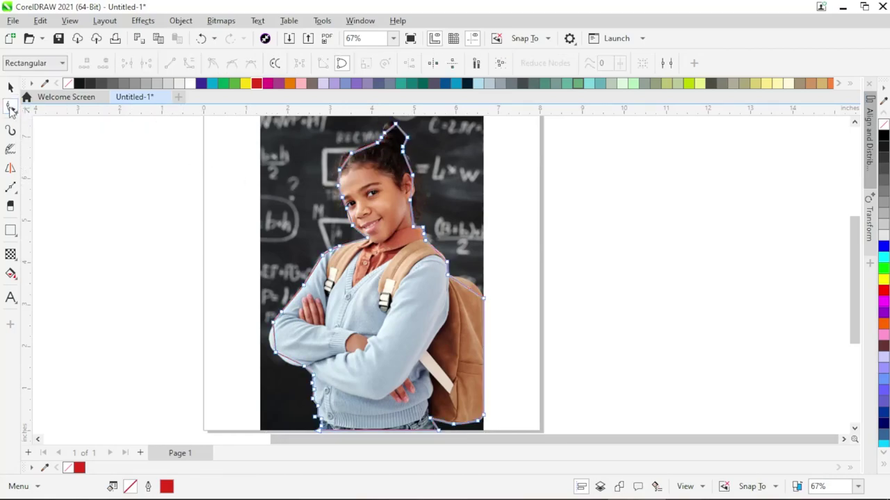
scroll(401, 229, "down", 1)
left_click_drag(242, 132, 510, 416)
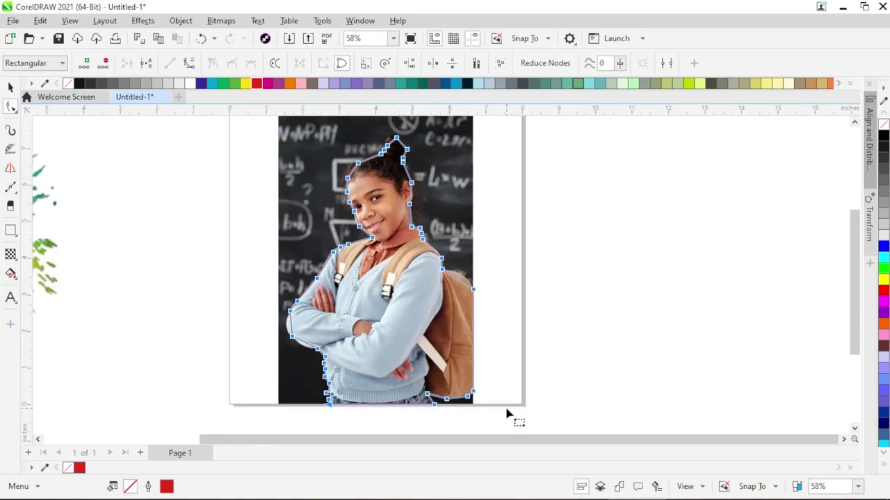
left_click(189, 64)
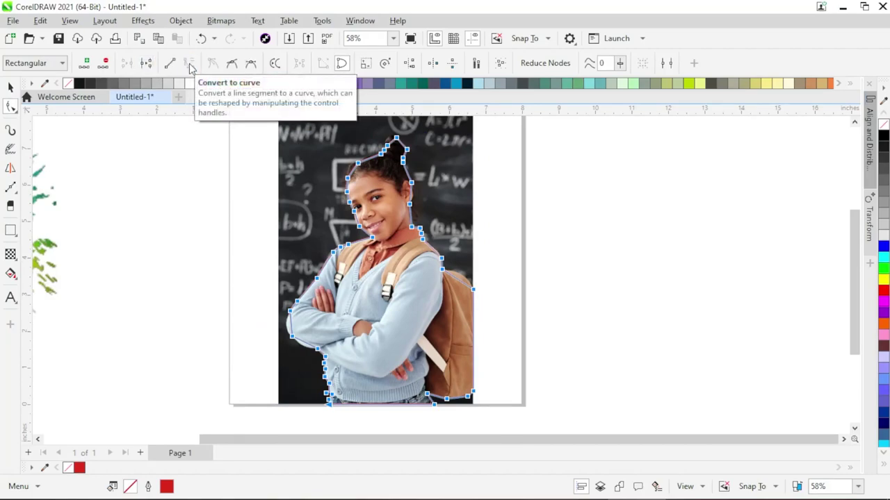
left_click(540, 225)
Bend the outline segments beside the jeans and the sweater's ribbed hem to follow the clothing edge
scroll(477, 244, "down", 2)
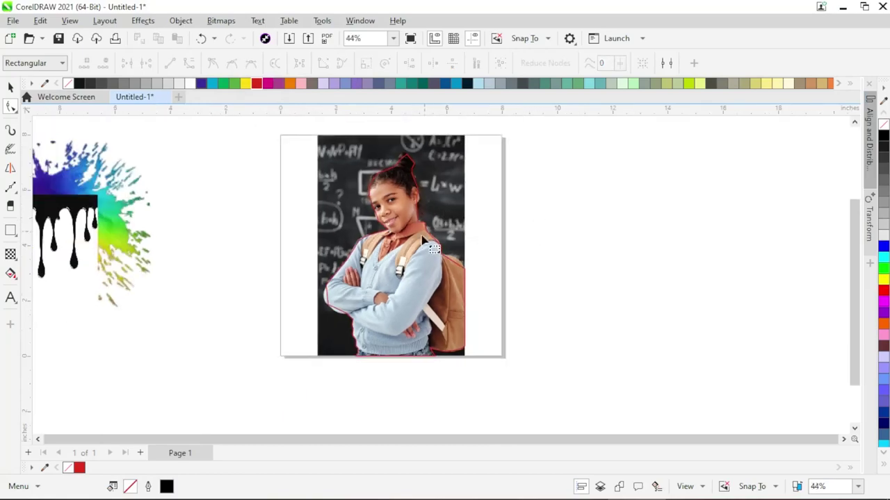
scroll(378, 323, "up", 3)
scroll(379, 323, "up", 2)
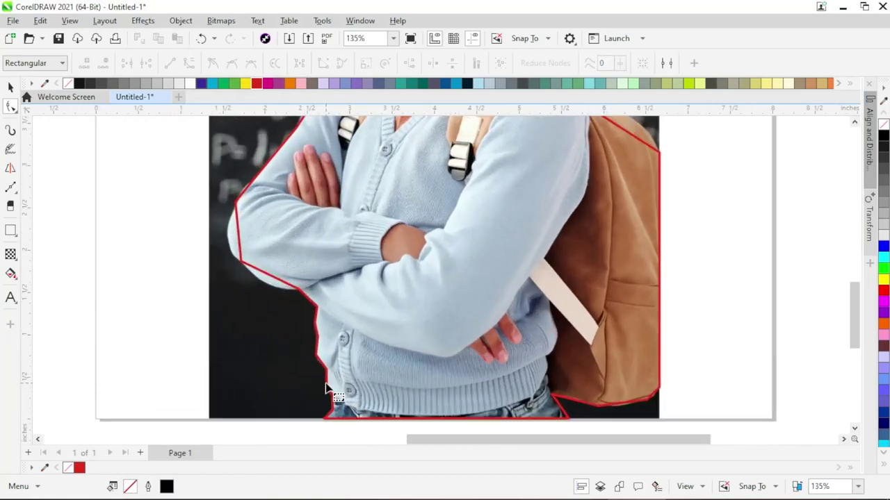
left_click(327, 389)
scroll(333, 304, "down", 1)
scroll(327, 303, "up", 5)
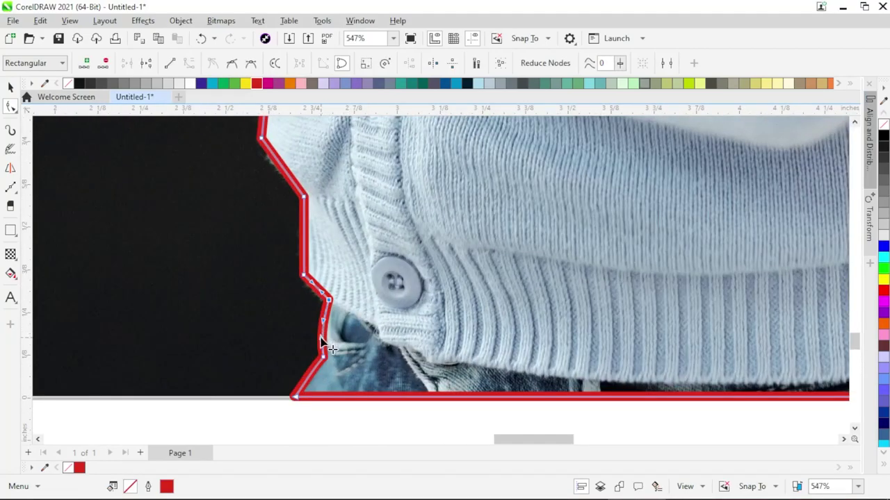
left_click(316, 289)
left_click(303, 199)
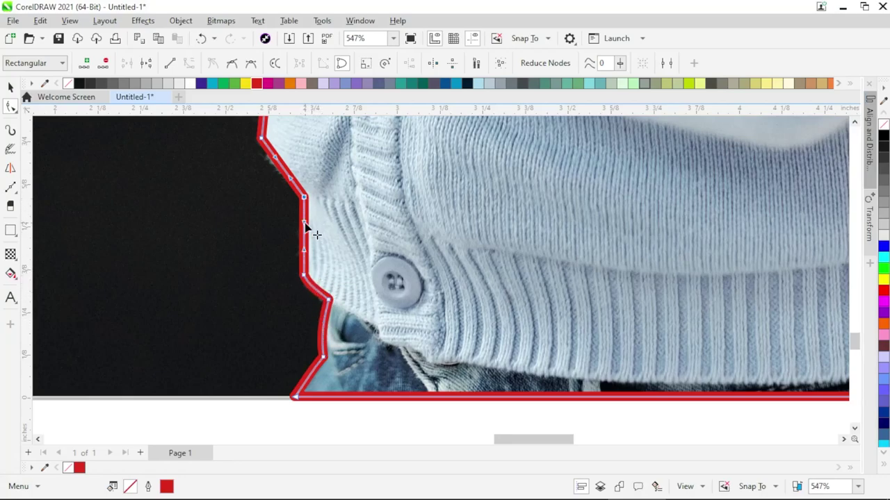
Curve the outline along the side of the sweater from the hem up to the folded forearm
scroll(298, 215, "up", 2)
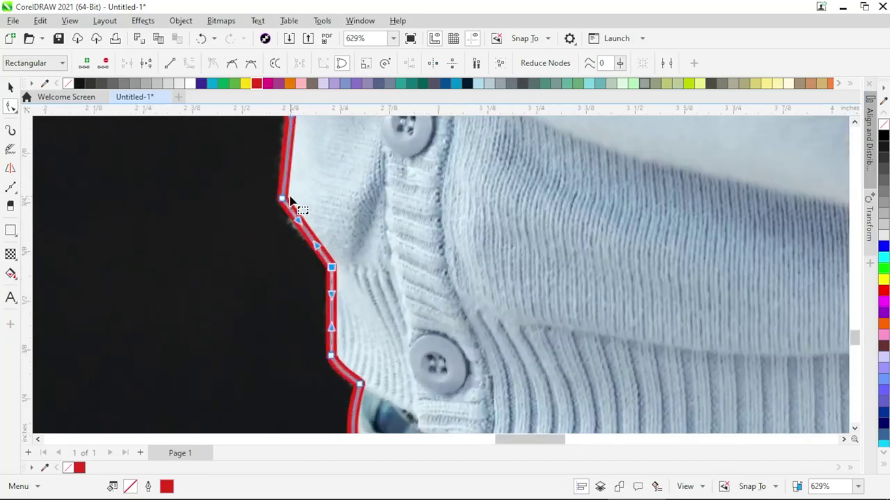
key("Escape")
scroll(309, 229, "down", 3)
scroll(329, 203, "up", 2)
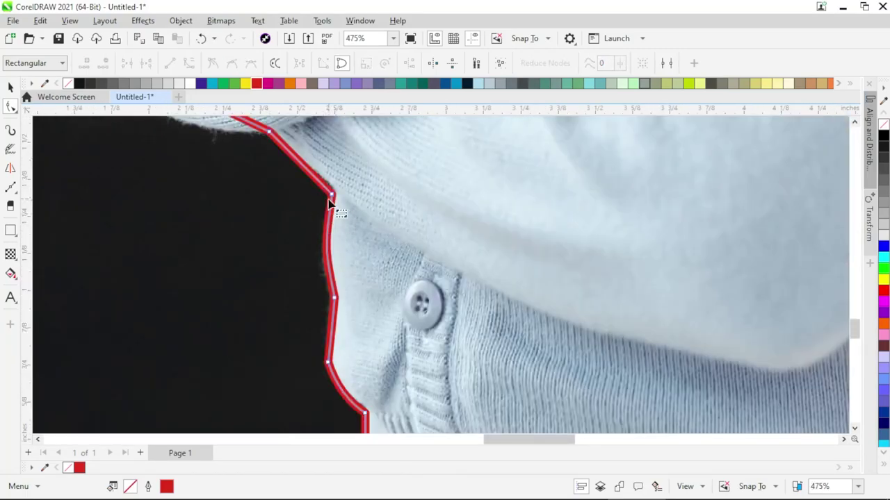
Shape the outline segments around the bent elbow, up the upper arm and over the shoulder
scroll(308, 243, "down", 3)
scroll(213, 147, "up", 2)
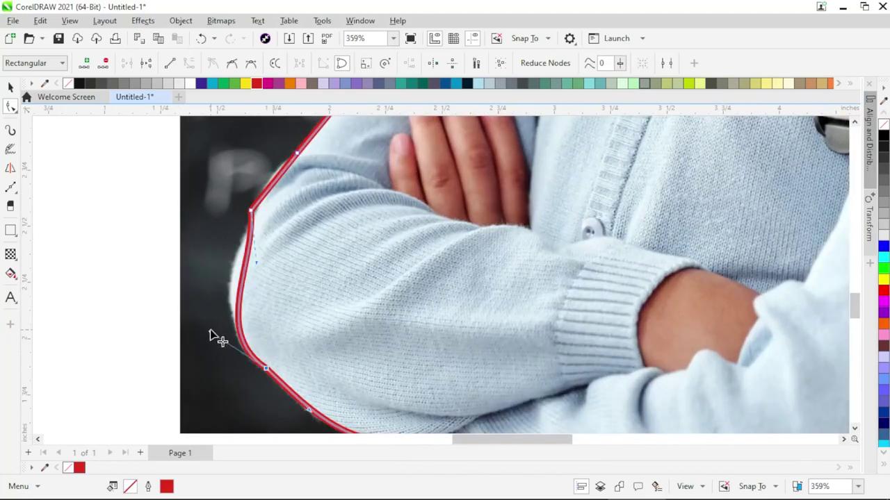
scroll(280, 139, "up", 2)
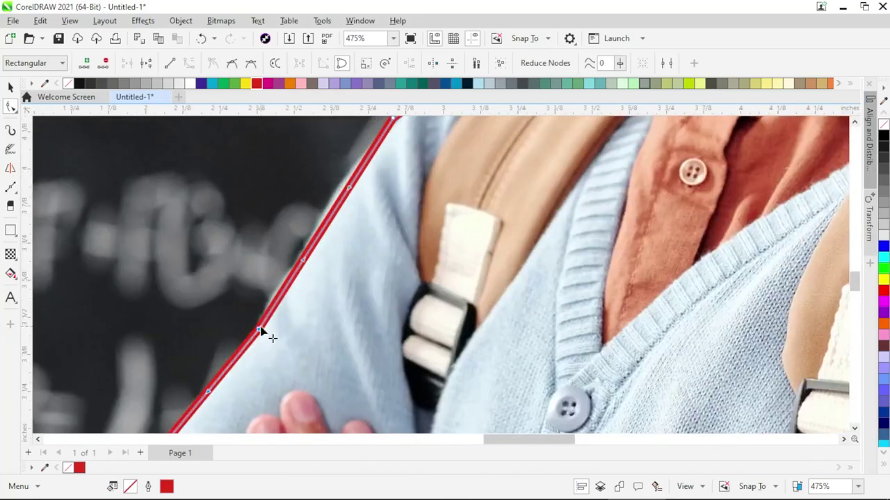
scroll(308, 257, "down", 3)
scroll(278, 312, "up", 3)
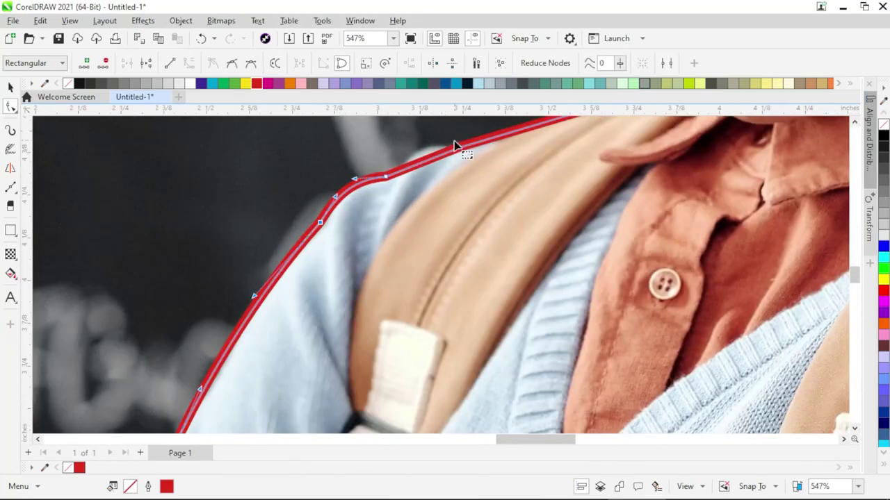
Curve the outline along the cheek and past the eye to the forehead so it follows the face
scroll(421, 179, "down", 4)
scroll(426, 314, "up", 3)
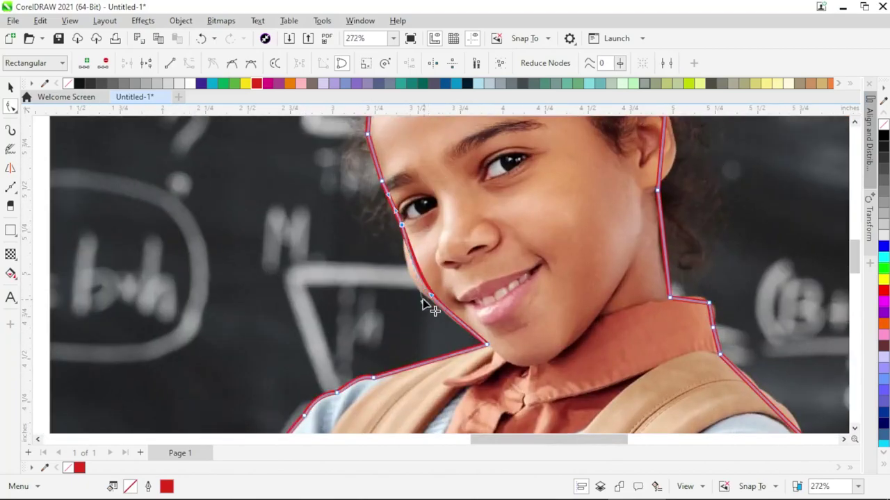
scroll(424, 304, "up", 3)
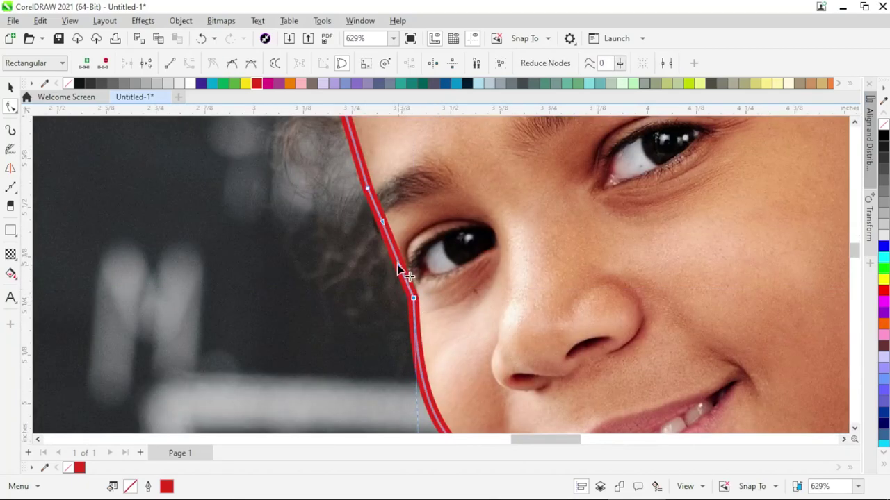
scroll(363, 201, "down", 3)
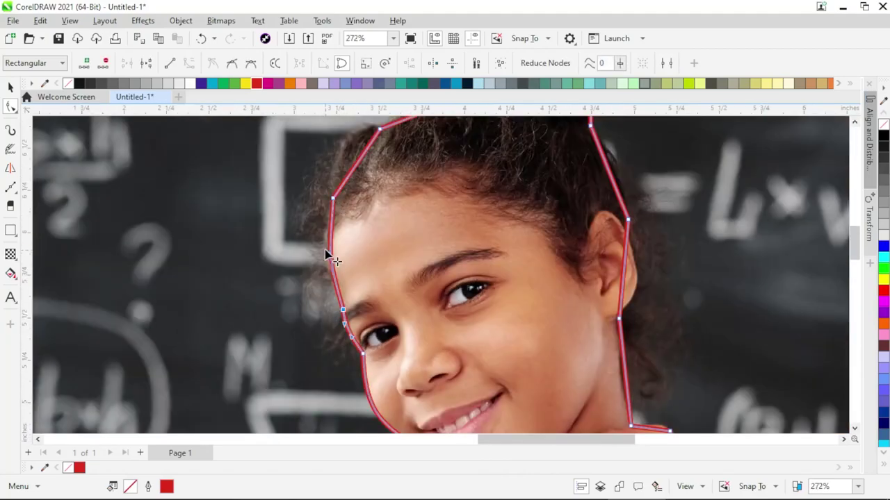
Round the outline over the hair from the forehead to the base of the bun
scroll(325, 250, "down", 3)
scroll(288, 312, "up", 4)
left_click_drag(313, 278, 367, 188)
scroll(311, 247, "down", 2)
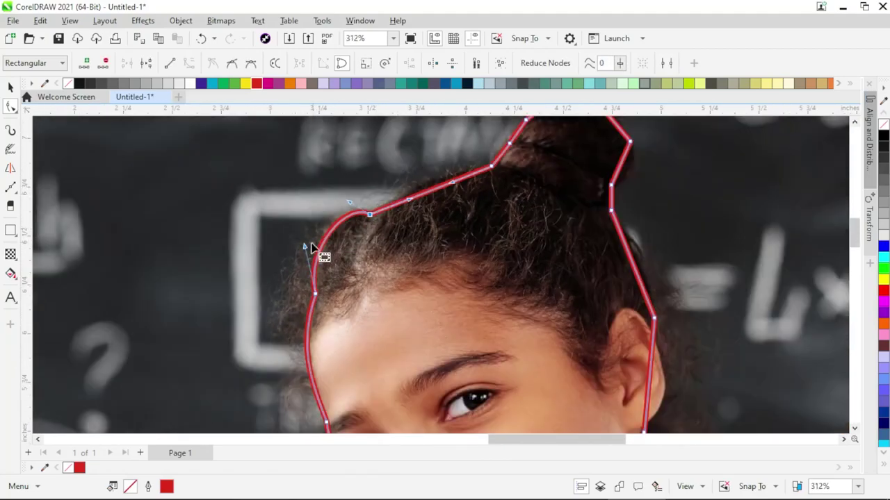
scroll(320, 347, "down", 1)
scroll(341, 216, "up", 2)
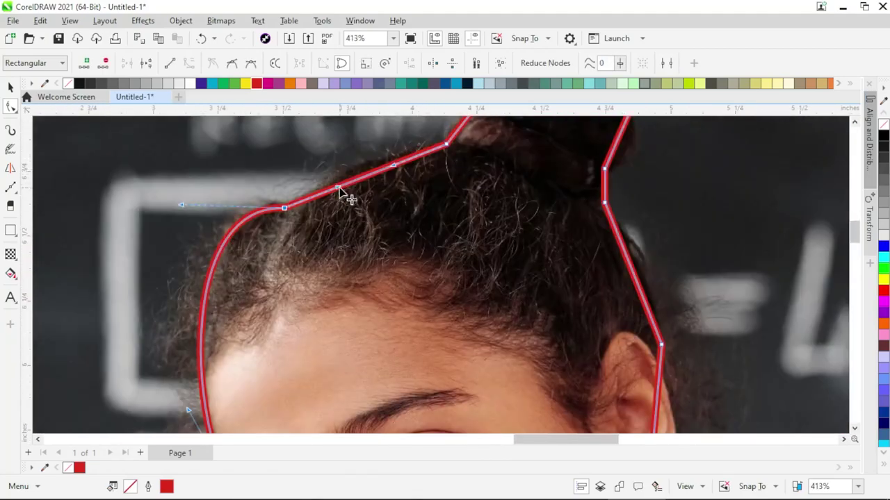
left_click_drag(338, 187, 372, 139)
Reshape the outline segments around the hair bun to follow its rounded contour
scroll(354, 284, "up", 2)
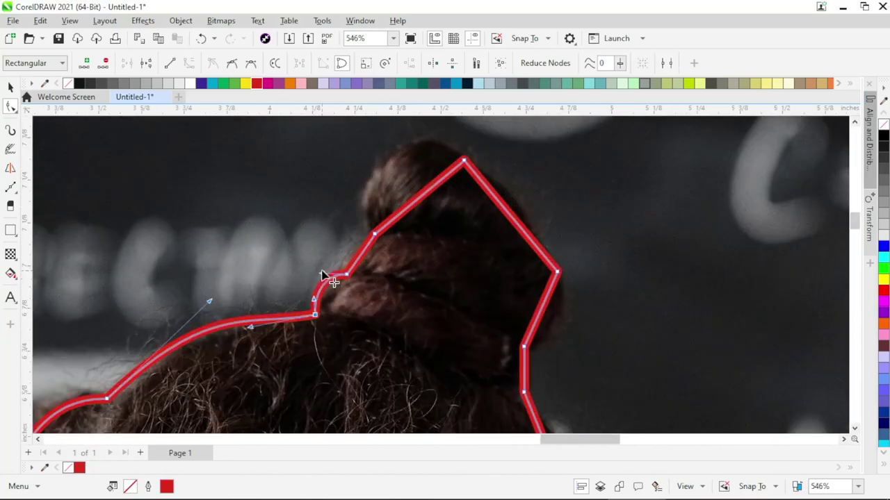
left_click_drag(469, 177, 407, 171)
scroll(514, 260, "down", 3)
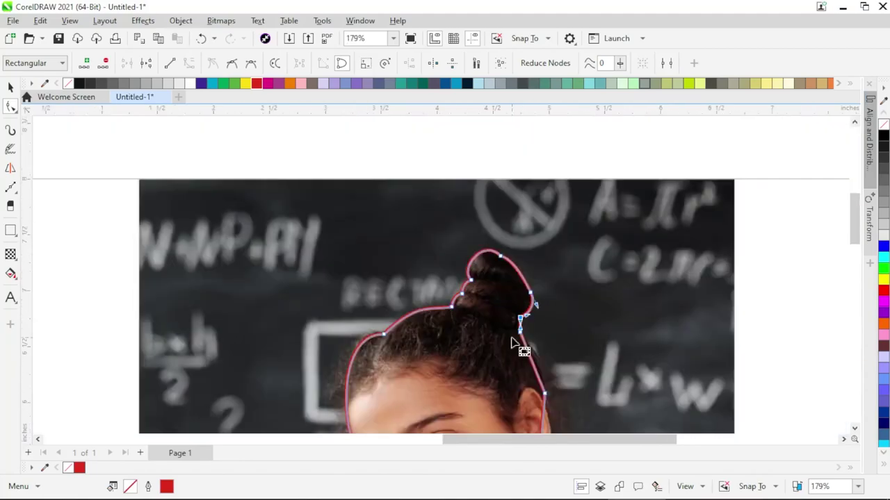
Curve the outline down the back of the head, around the ear and over the shirt collar
scroll(511, 342, "up", 5)
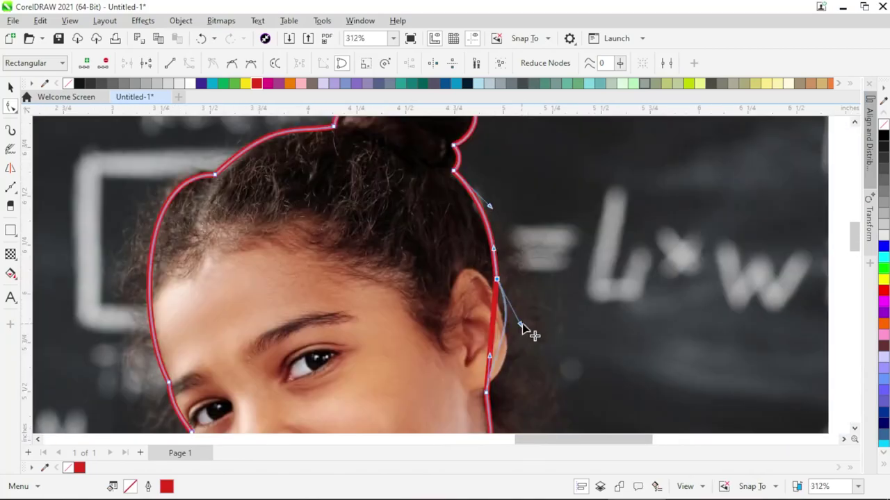
left_click_drag(513, 326, 520, 356)
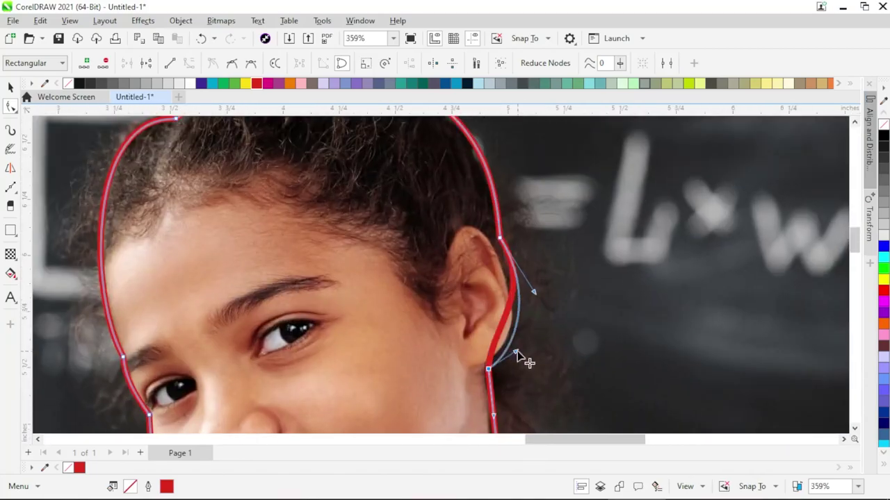
scroll(449, 232, "down", 3)
scroll(427, 298, "down", 3)
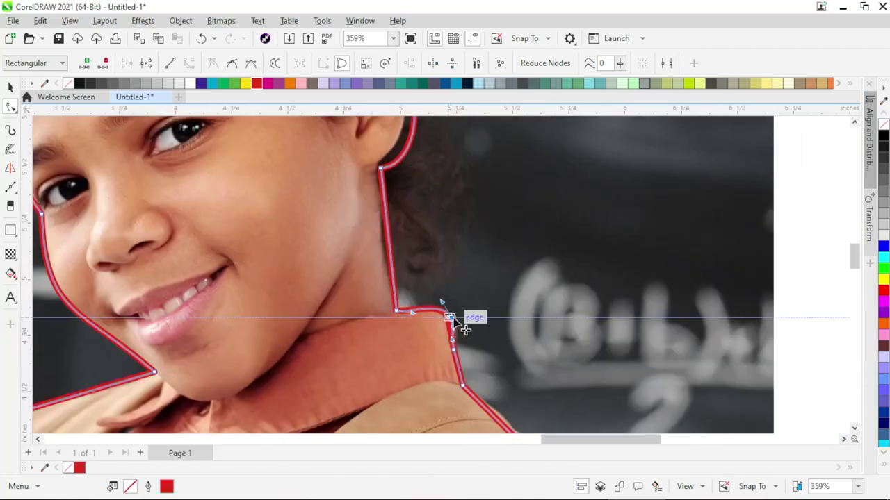
Bend the outline along the shoulder strap, past the sleeve and over the top of the backpack
scroll(455, 340, "down", 4)
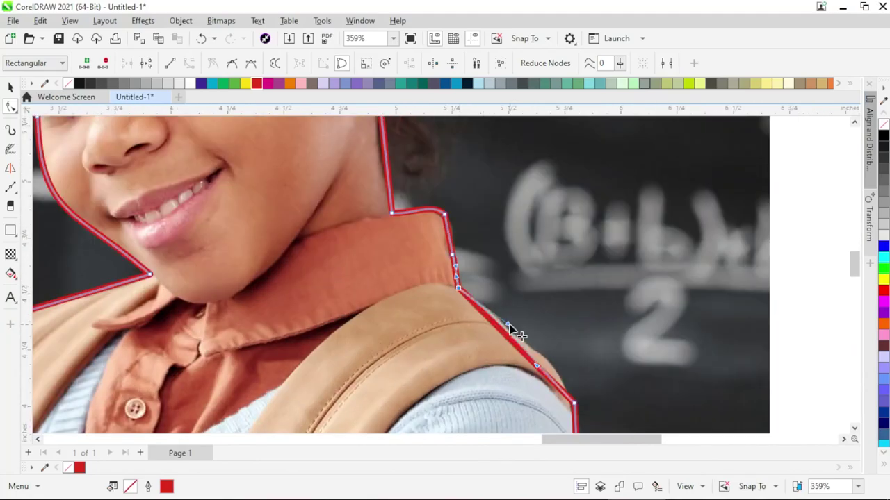
scroll(512, 348, "up", 3)
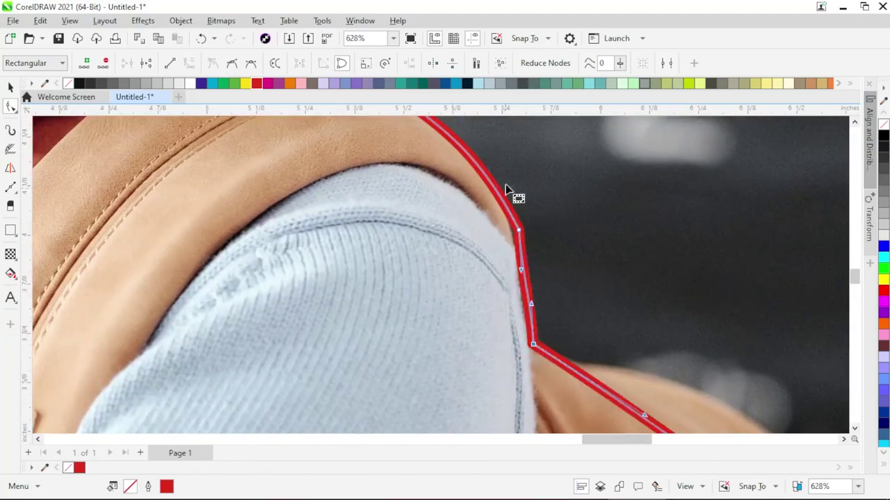
scroll(515, 215, "down", 2)
scroll(461, 213, "down", 3)
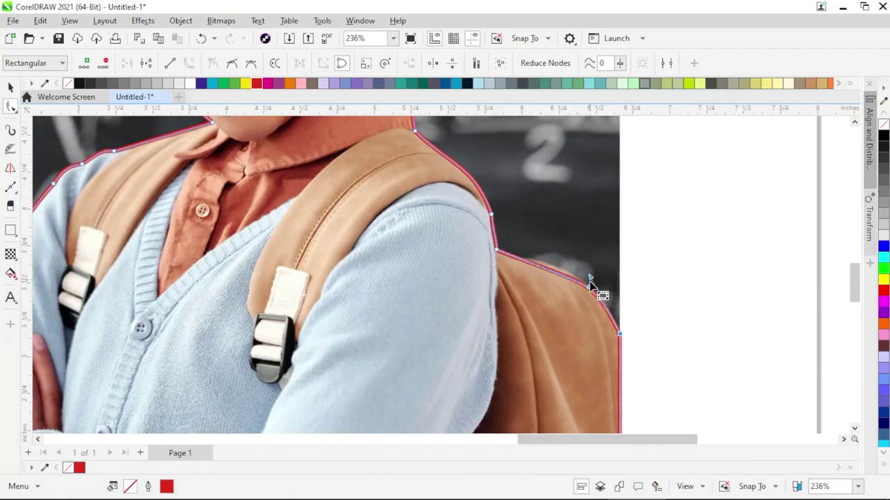
Curve the outline around the backpack's lower corner and along its underside
scroll(590, 285, "down", 5)
scroll(546, 413, "up", 8)
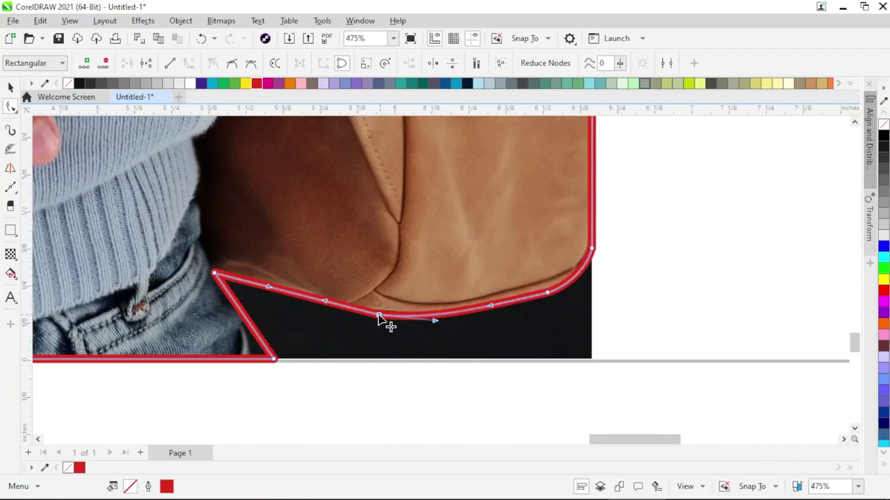
scroll(377, 317, "down", 6)
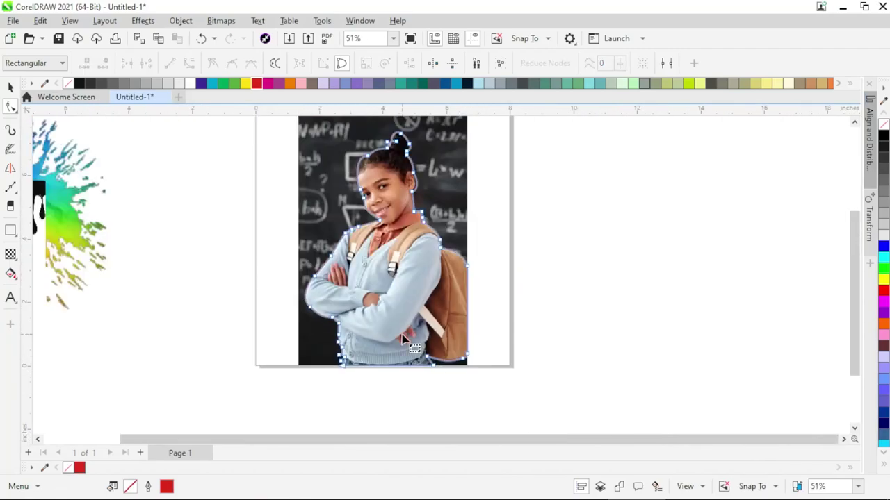
PowerClip the student photo inside the traced outline to cut away the blackboard background
key("space")
scroll(417, 339, "up", 1)
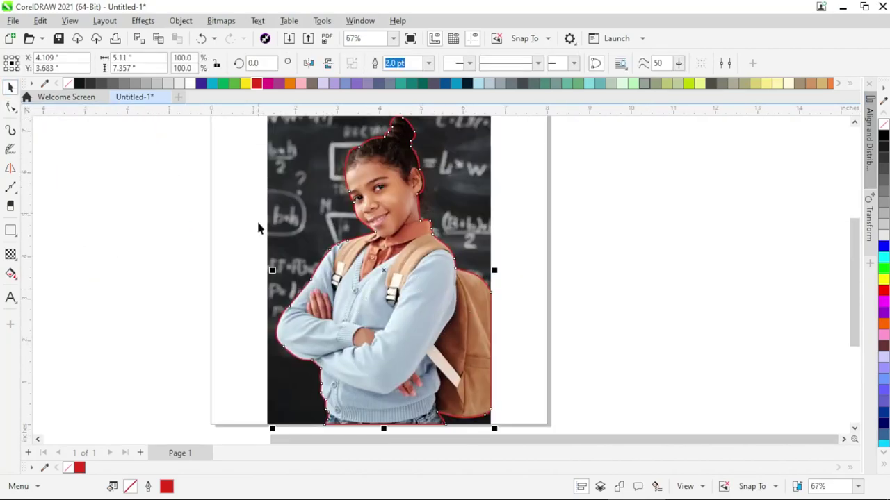
right_click(459, 200)
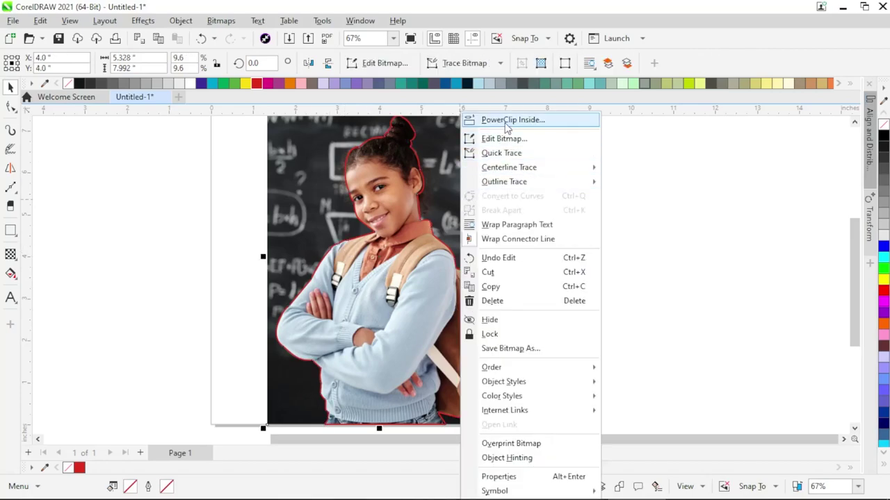
left_click(506, 122)
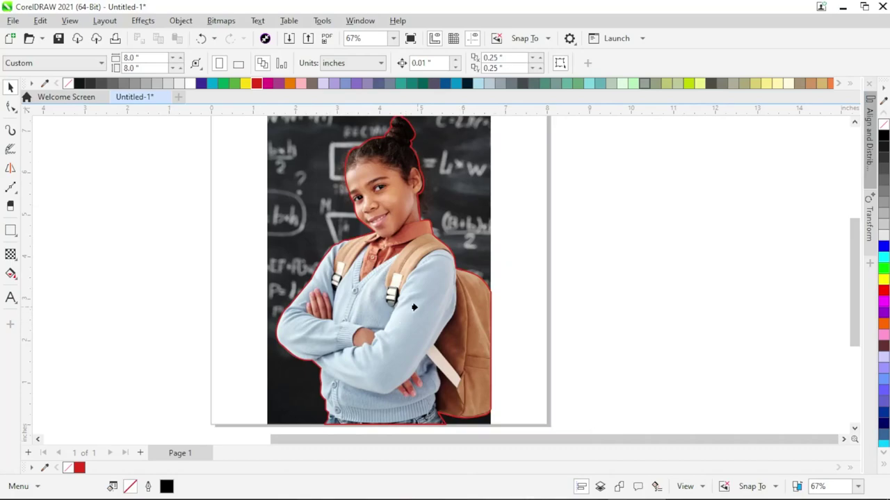
left_click(421, 295)
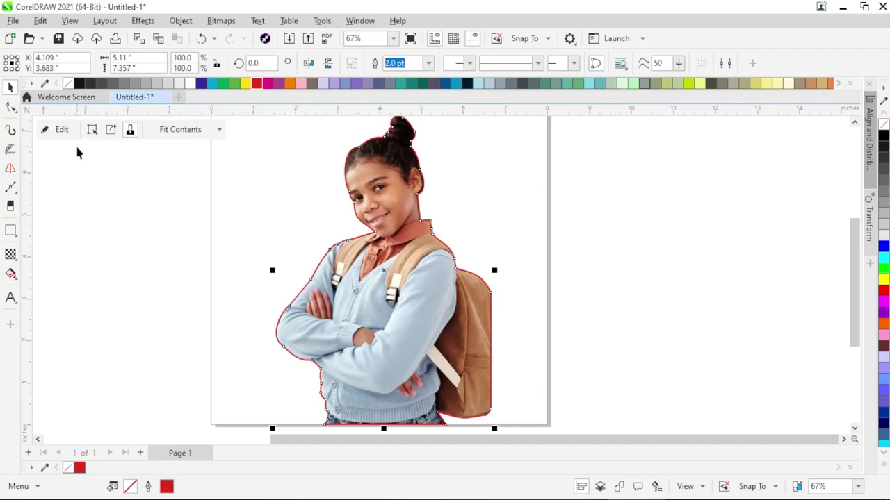
Remove the outline color from the PowerClipped student cutout and deselect it
key("Escape")
left_click(367, 295)
right_click(70, 84)
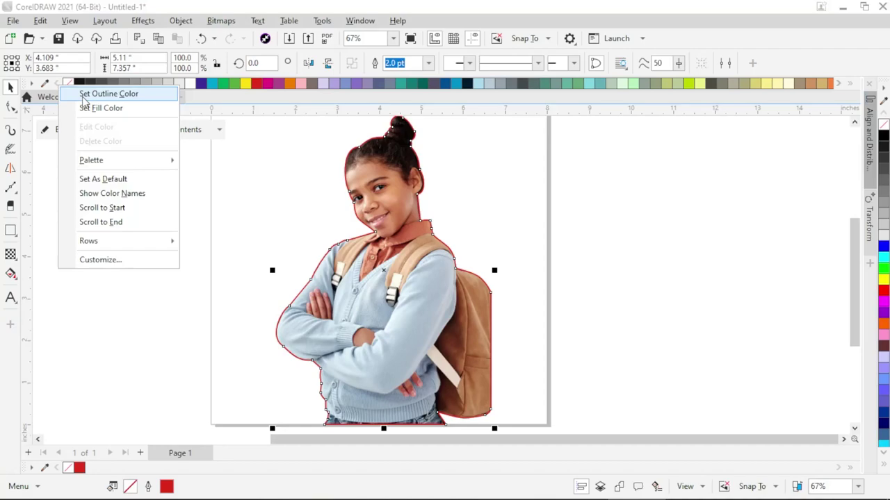
left_click(97, 94)
left_click(282, 205)
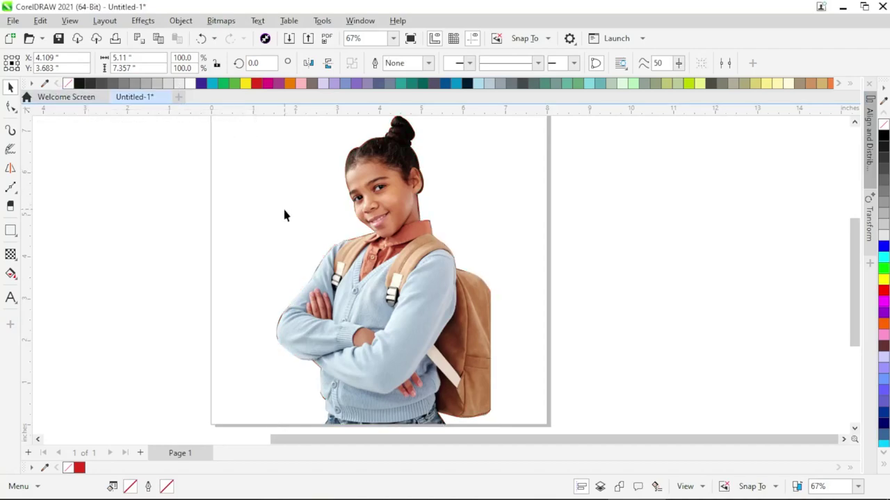
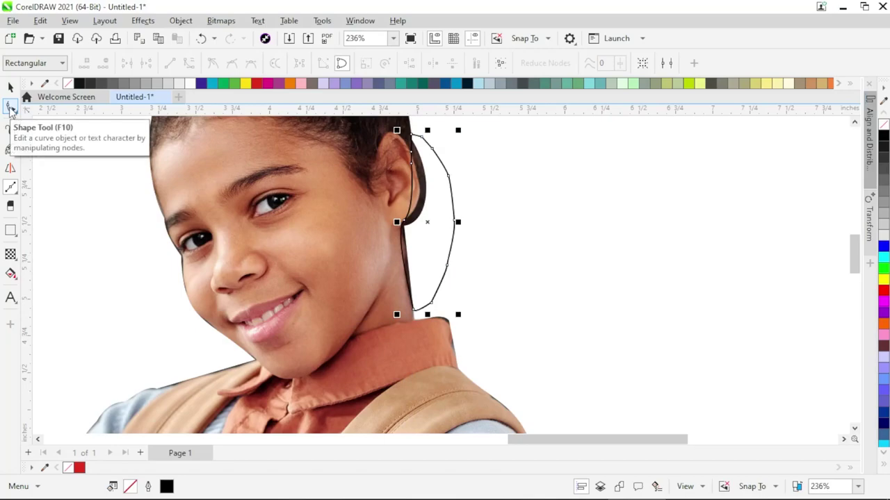
Convert all nodes of the closed shape beside the student's ear and neck to curve segments with cusp nodes
left_click_drag(521, 126, 335, 340)
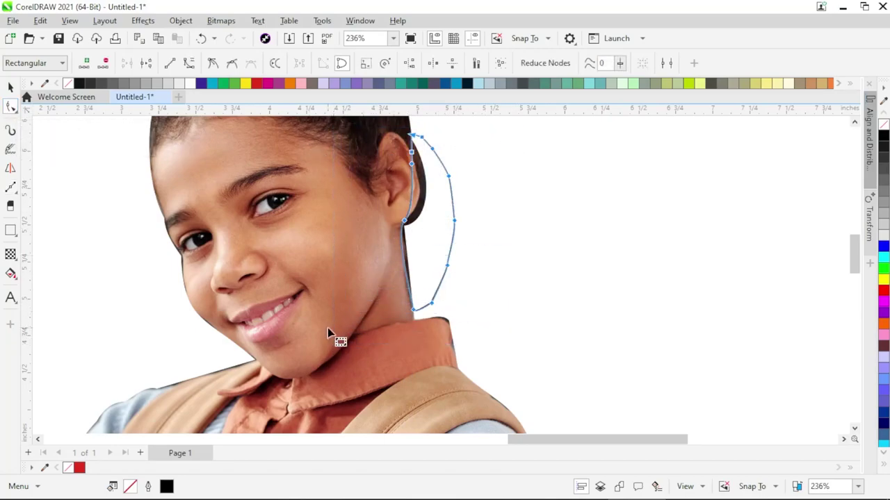
left_click(189, 65)
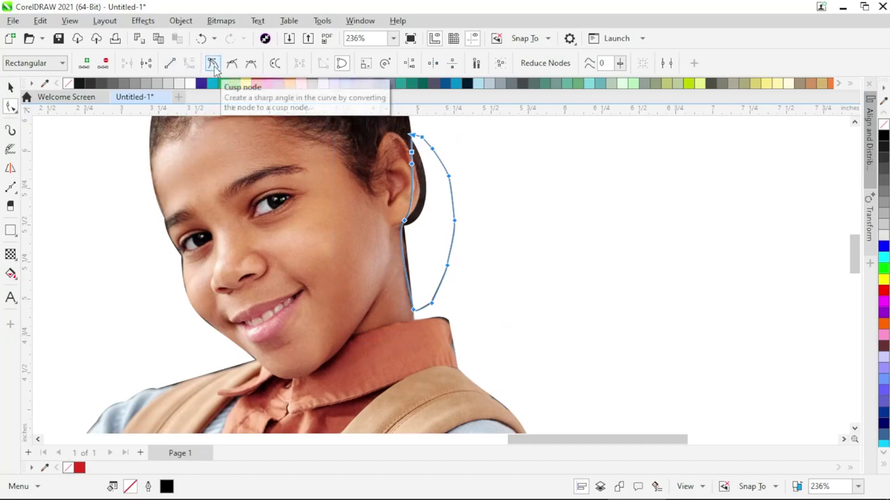
left_click(213, 66)
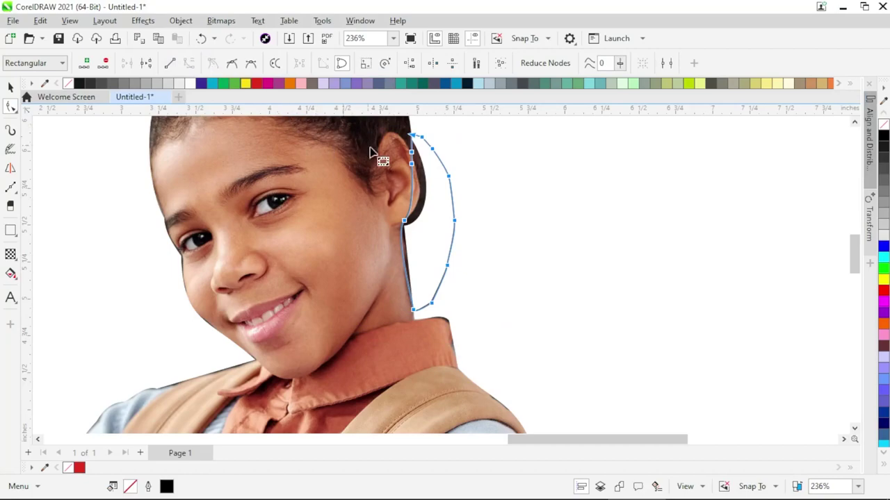
left_click(458, 164)
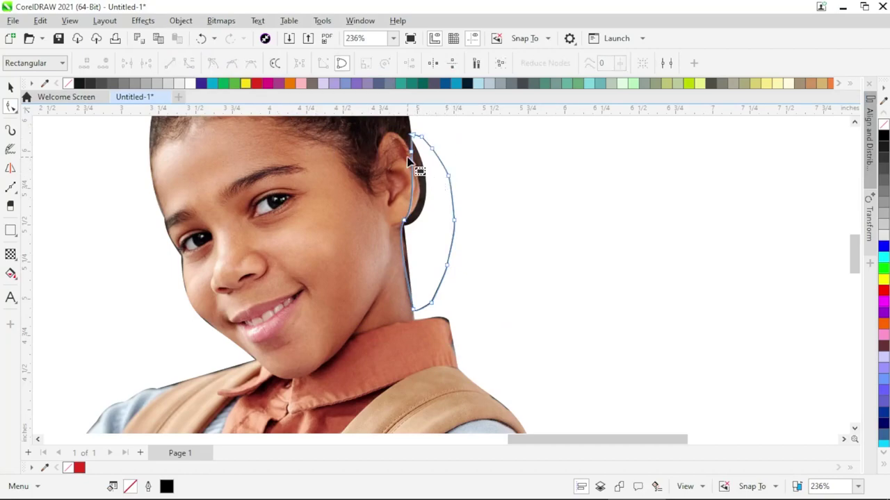
Bend the shape's inner edge to follow the back of the student's ear and the neck
scroll(417, 156, "up", 2)
left_click(416, 157)
scroll(411, 151, "down", 1)
scroll(414, 155, "up", 2)
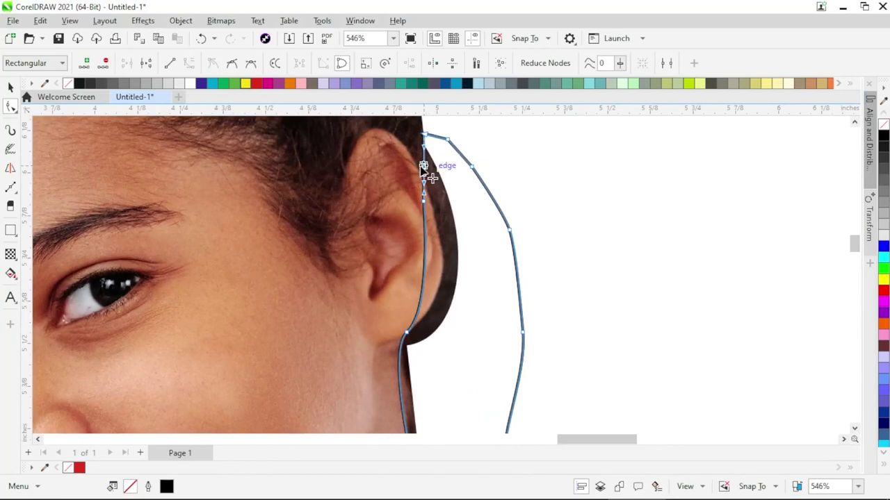
left_click_drag(422, 187, 461, 296)
scroll(417, 299, "down", 1)
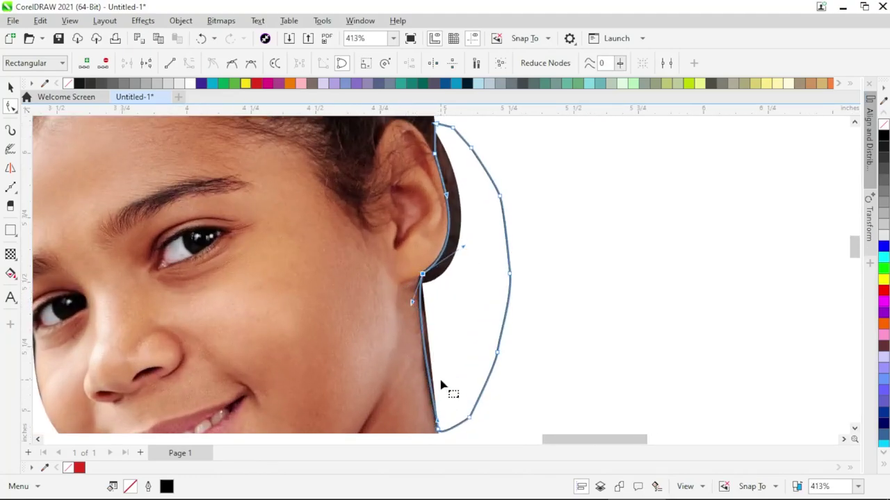
scroll(445, 403, "up", 1)
scroll(428, 214, "down", 2)
scroll(428, 214, "up", 1)
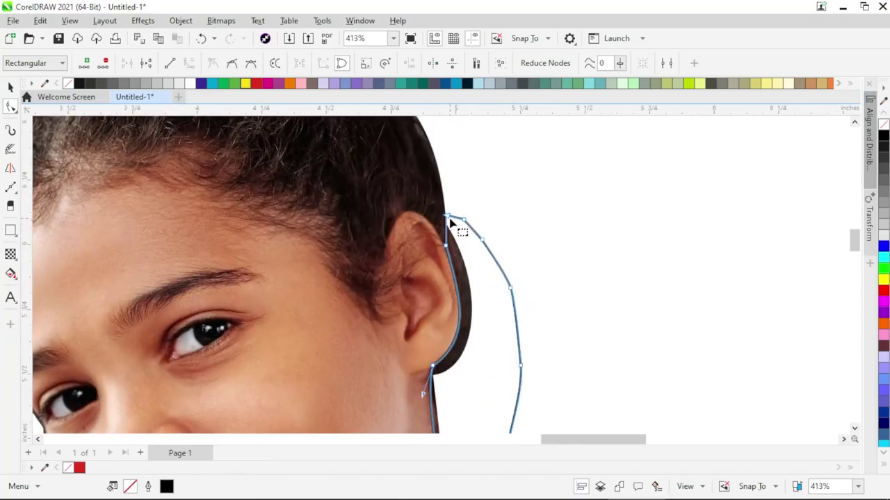
Trim the leftover dark background behind the ear and neck from the student cutout using the drawn shape
left_click(11, 87)
scroll(379, 223, "down", 2)
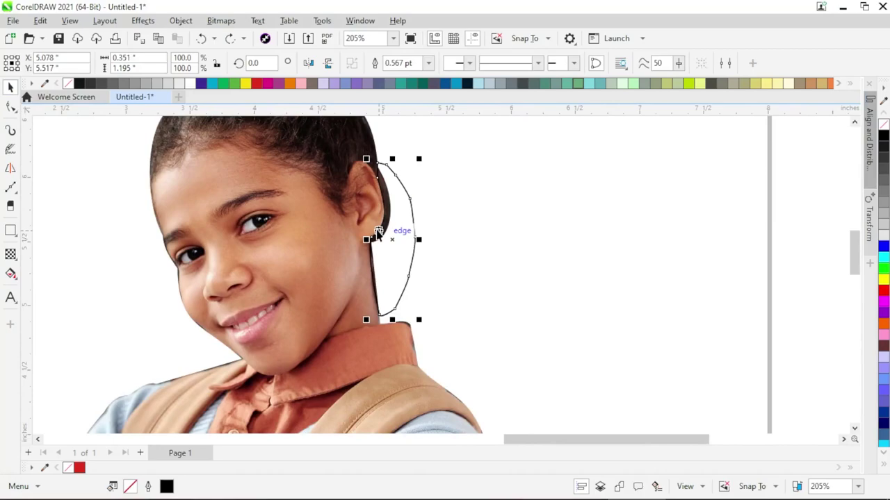
left_click(476, 229)
left_click(414, 242)
left_click(300, 137, "shift")
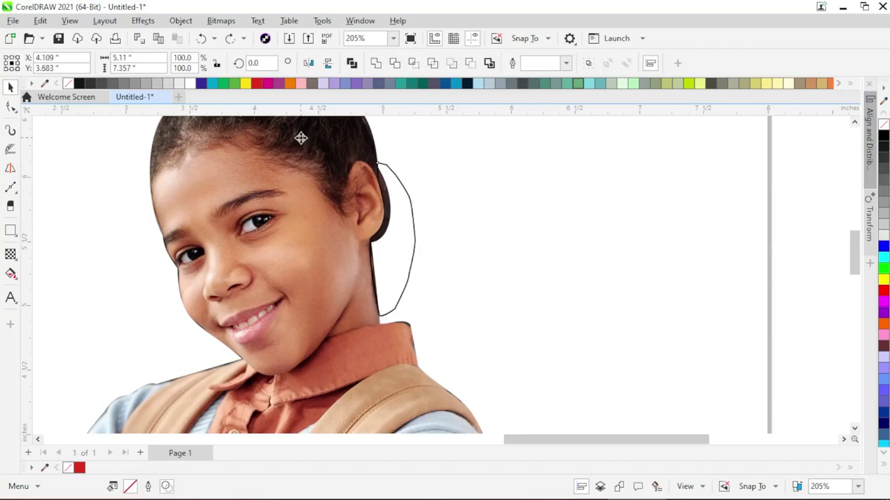
left_click(400, 66)
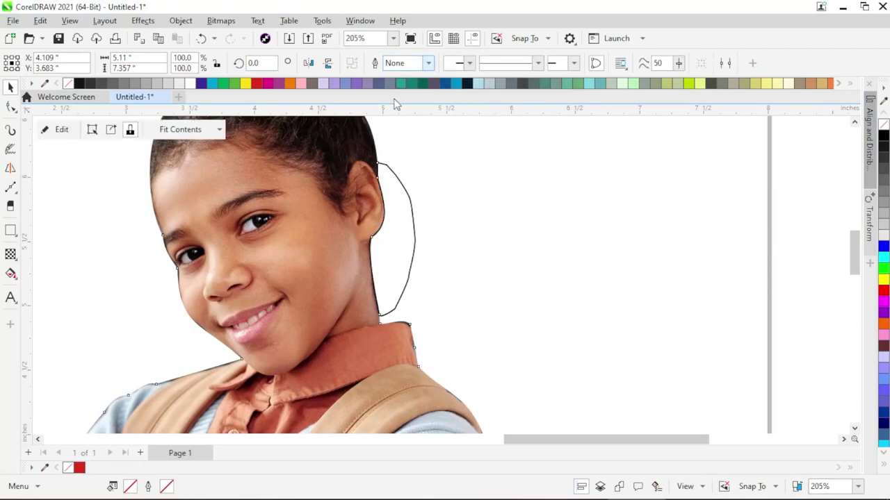
Delete the shape used for trimming beside the student's ear and neck
left_click(413, 179)
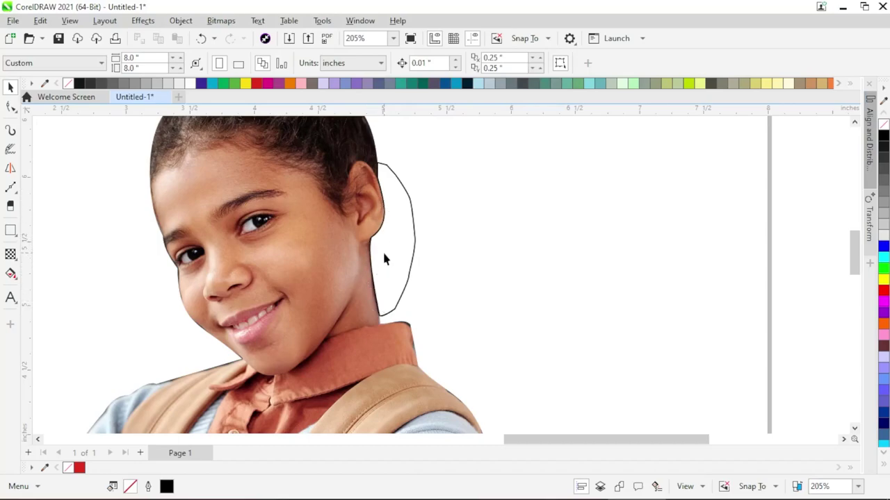
left_click(414, 235)
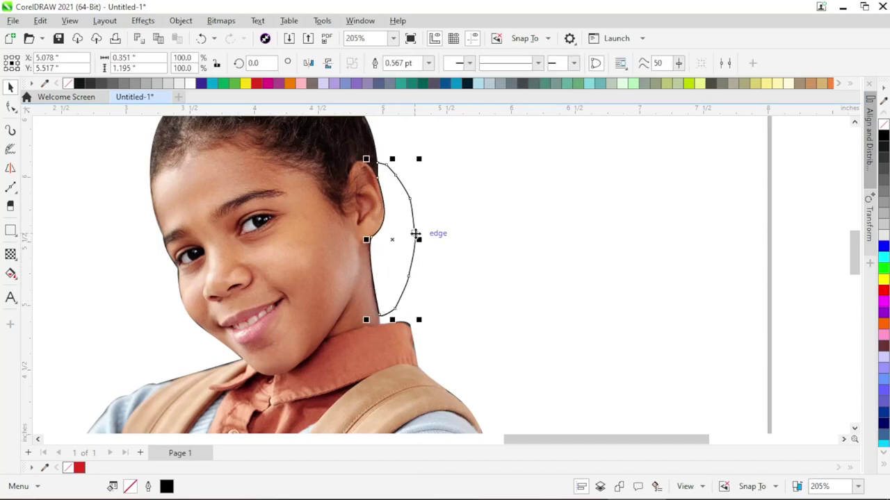
key("Delete")
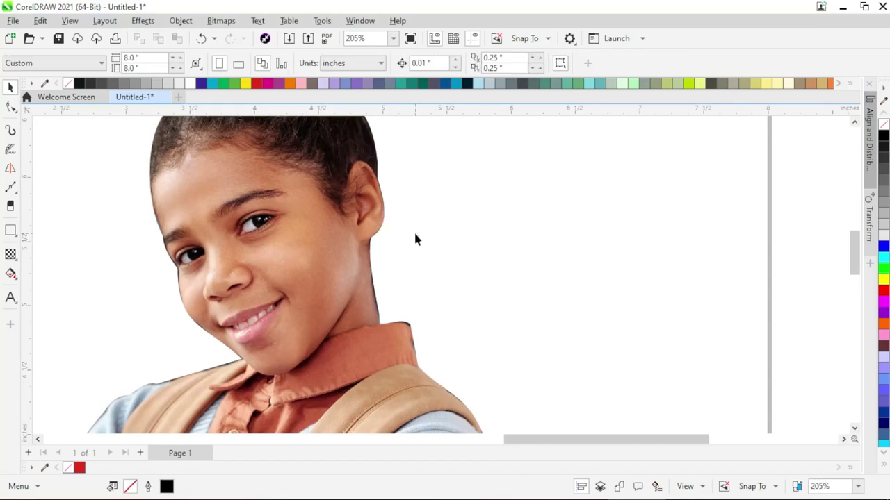
scroll(414, 230, "down", 5)
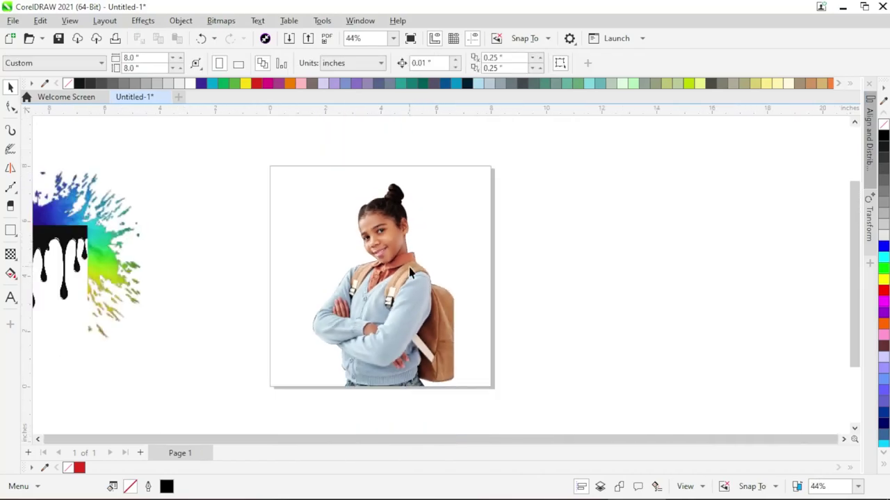
scroll(396, 341, "up", 1)
scroll(396, 341, "up", 1)
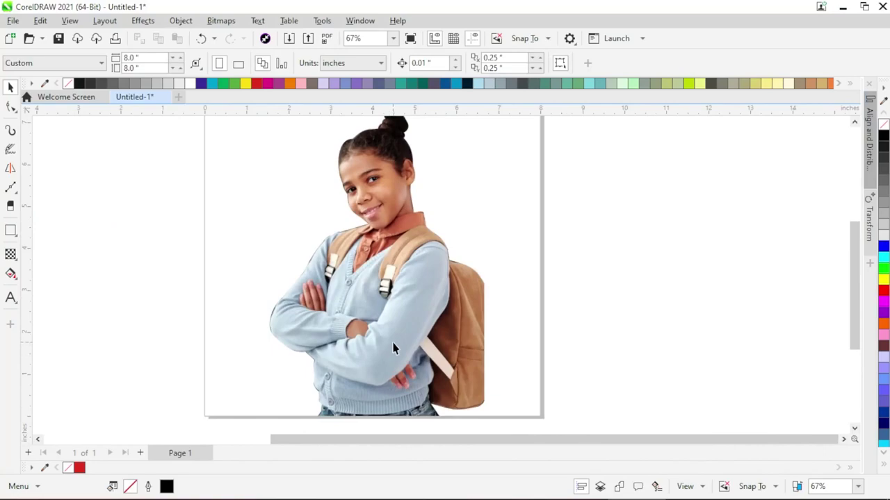
scroll(393, 354, "down", 1)
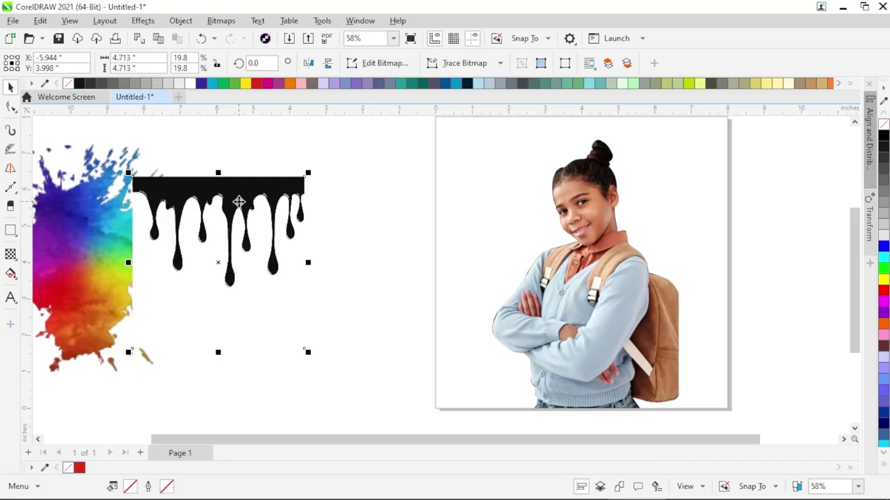
Convert the black drip image to a 300 dpi RGB Color (24-bit) bitmap with anti-aliasing and a transparent background
left_click(219, 20)
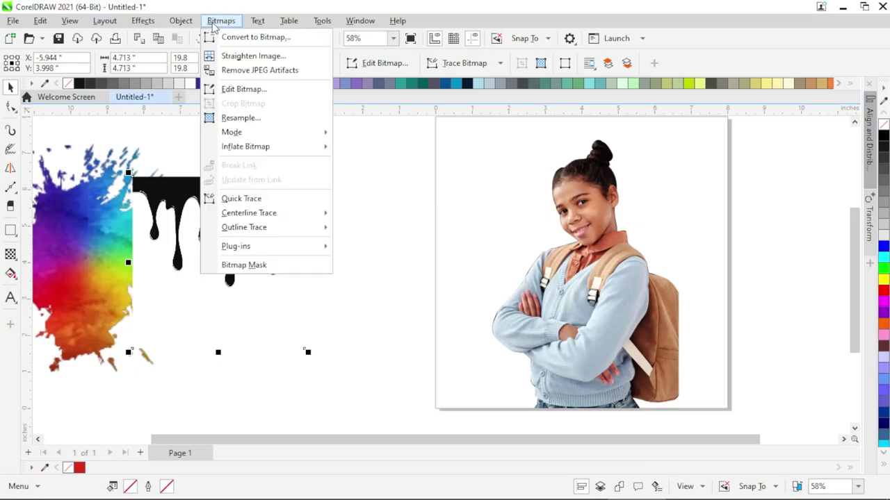
left_click(237, 39)
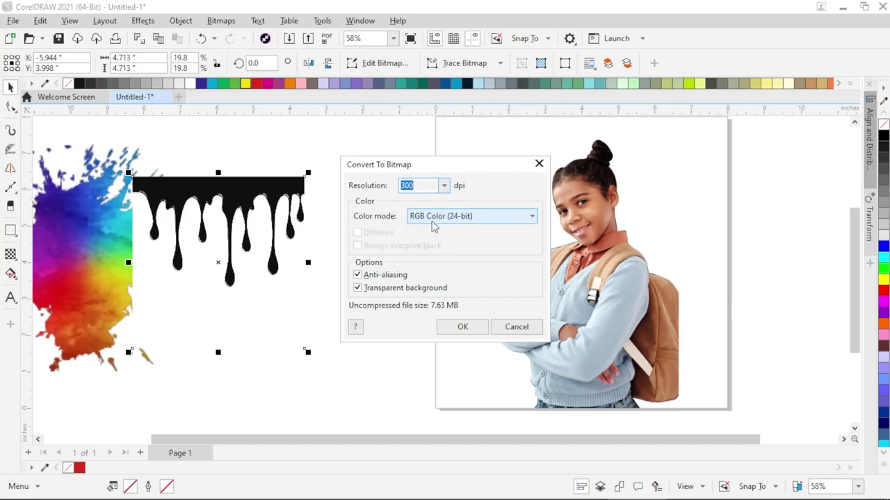
left_click(461, 326)
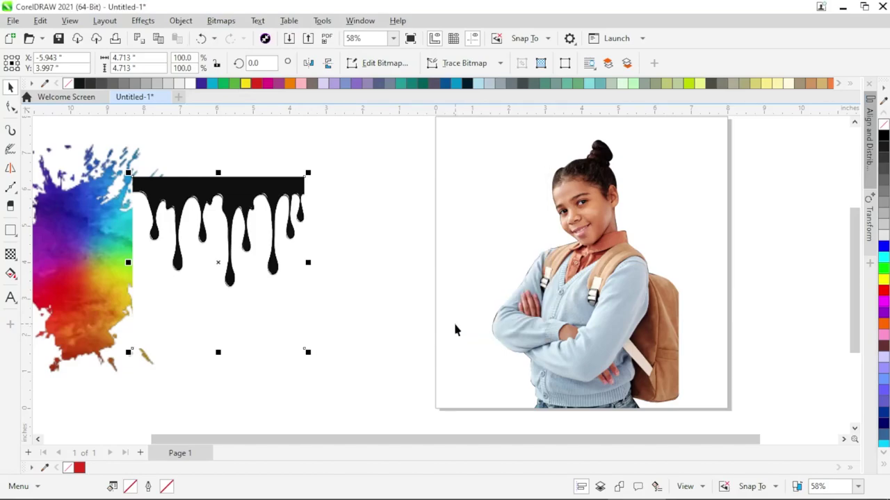
Start an outline trace of the drip bitmap as Detailed logo, with detail 91 and smoothing 71
left_click(500, 64)
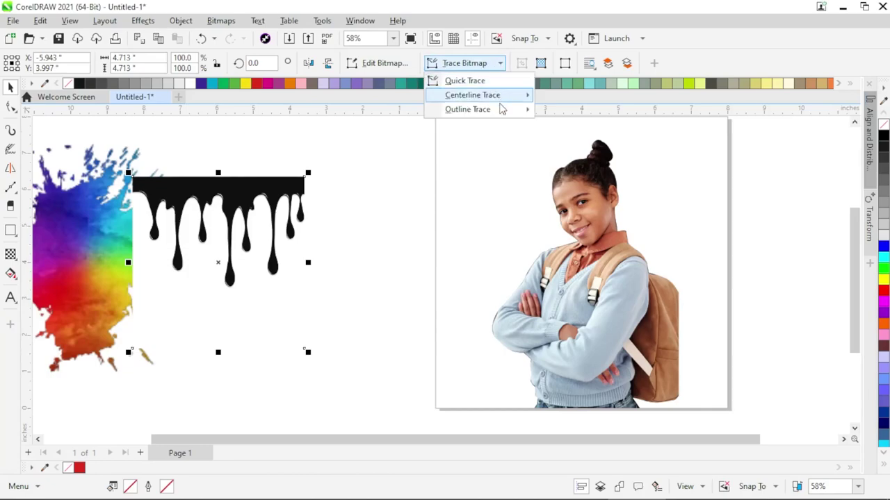
mouse_move(501, 112)
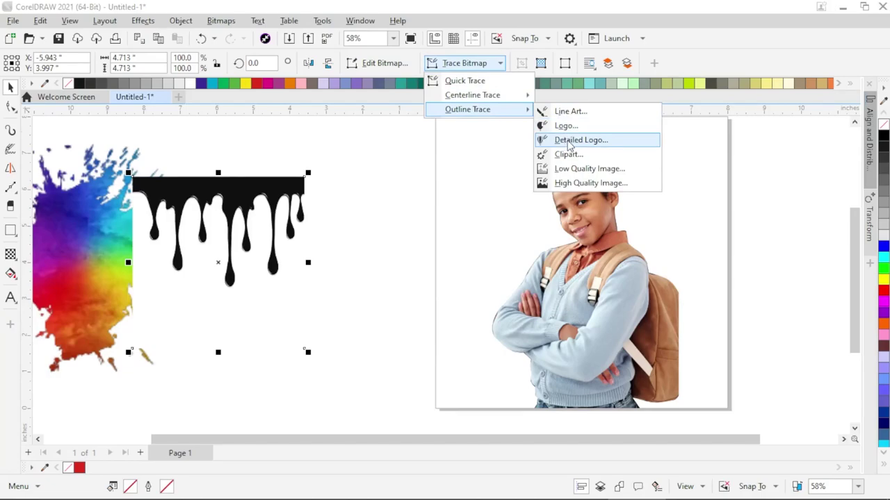
left_click(570, 141)
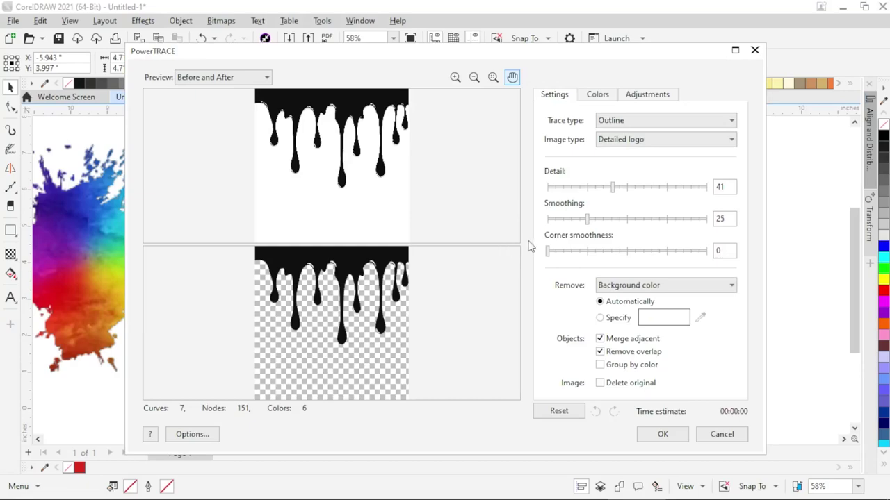
left_click(691, 187)
left_click(659, 219)
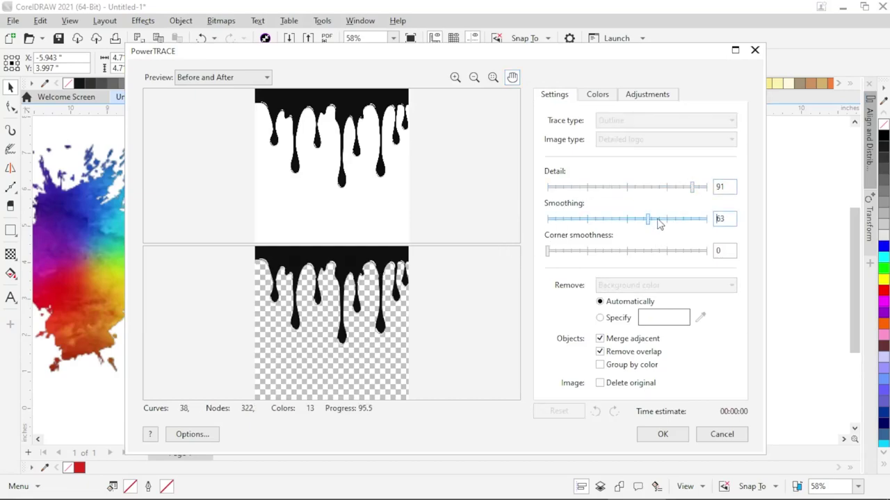
Set the corner smoothness to 31, set color removal to None, and complete the drip trace
left_click(634, 251)
left_click(644, 253)
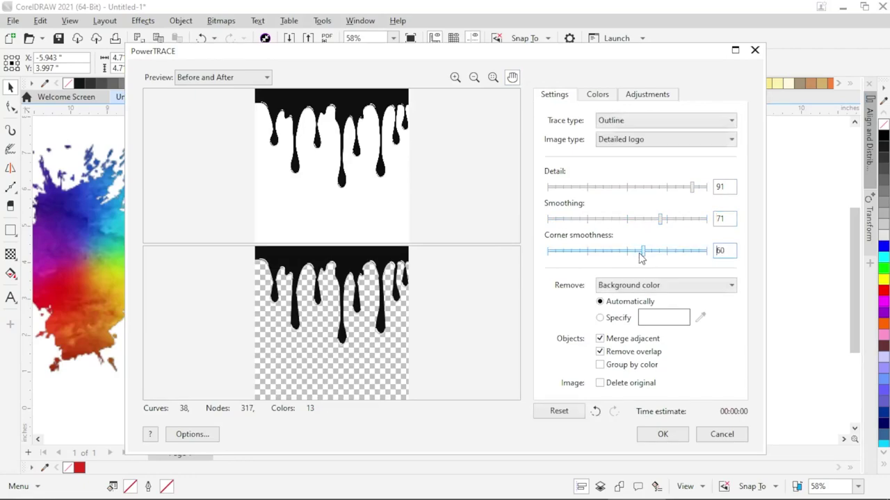
left_click(605, 253)
left_click_drag(606, 255, 616, 254)
left_click(596, 255)
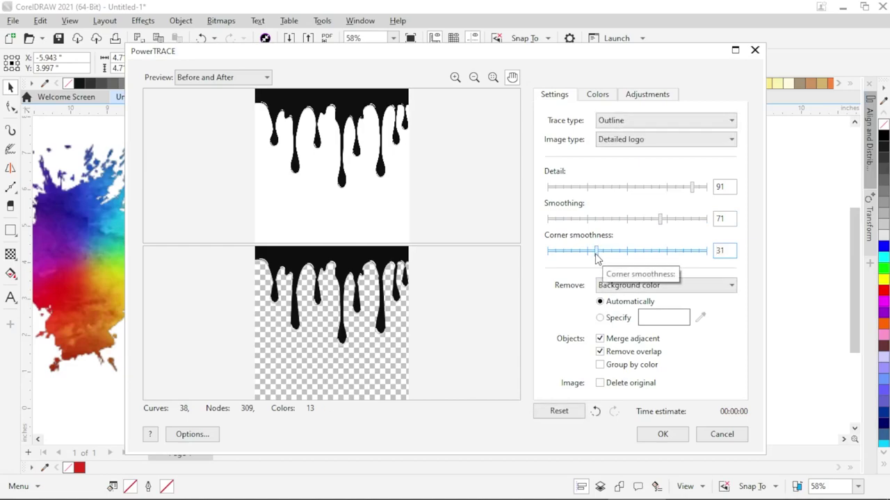
left_click(645, 289)
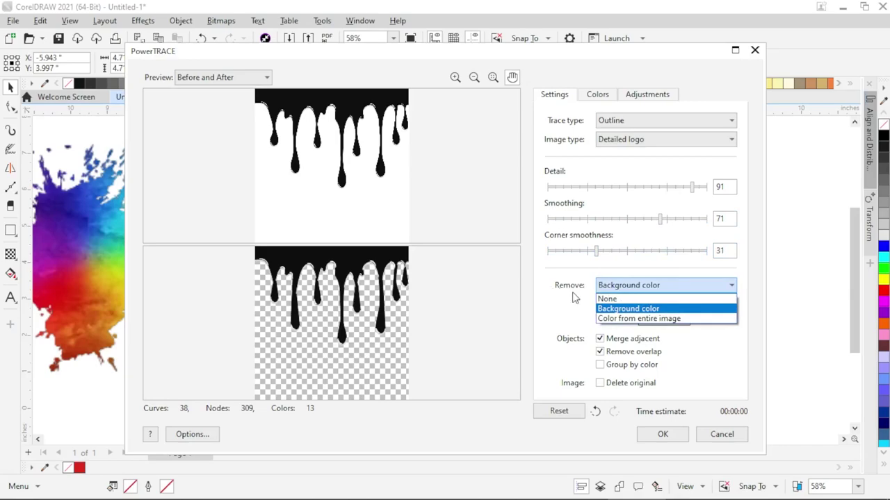
left_click(633, 299)
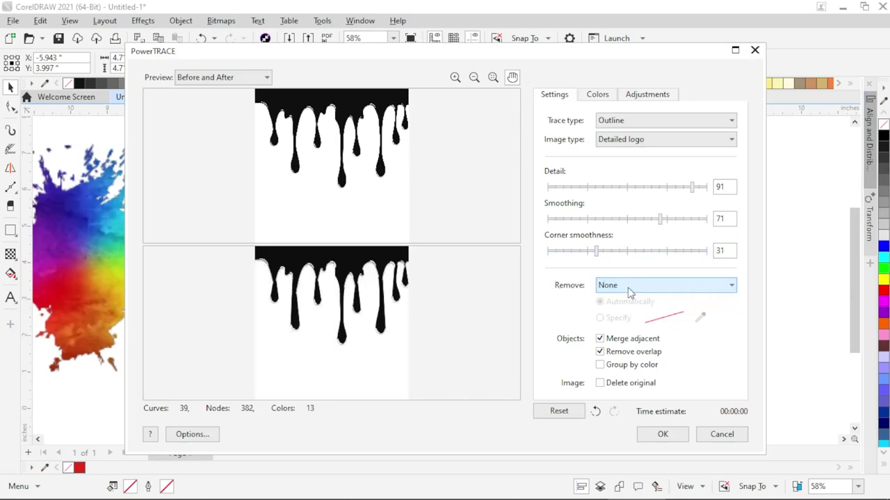
left_click(662, 435)
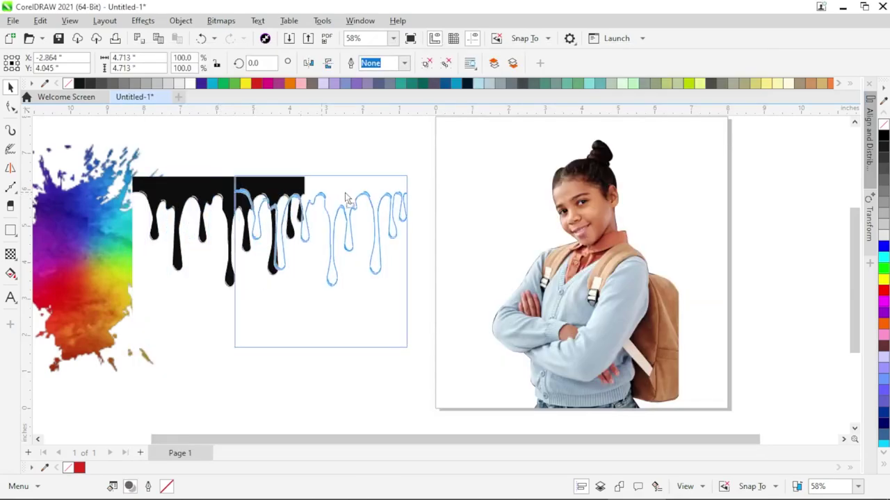
Delete the original drip bitmap and move the traced drip group closer to the rainbow splash
key("Delete")
left_click(404, 195)
left_click_drag(403, 195, 236, 188)
Ungroup the whole drip trace and delete its black drip shape
right_click(247, 185)
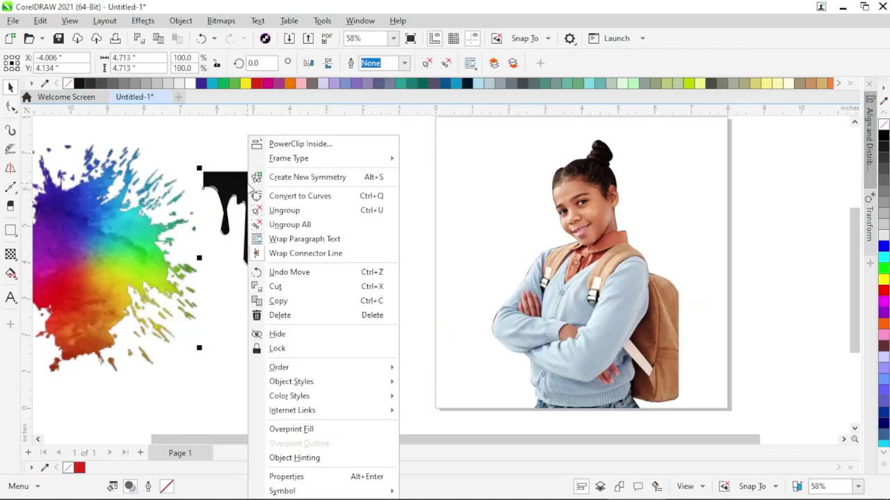
left_click(290, 226)
left_click(300, 148)
left_click(299, 185)
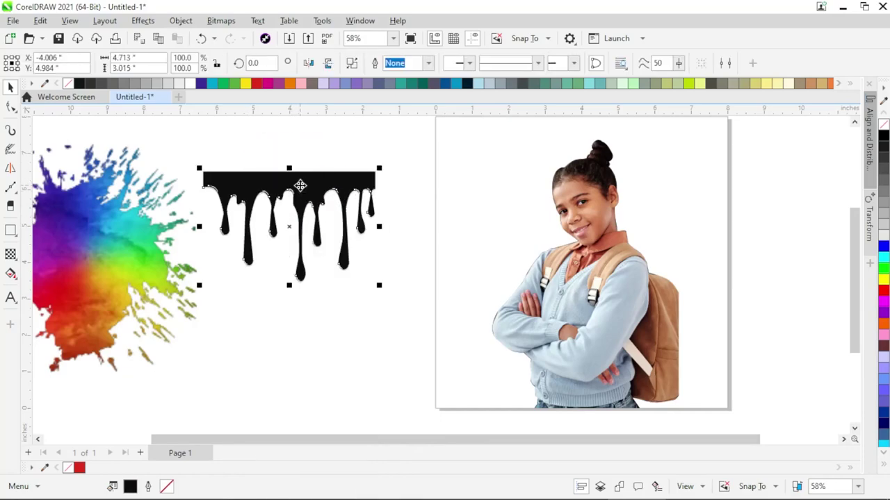
key("Delete")
Select all remaining pieces of the drip trace and group them
left_click_drag(415, 145, 174, 392)
right_click(292, 238)
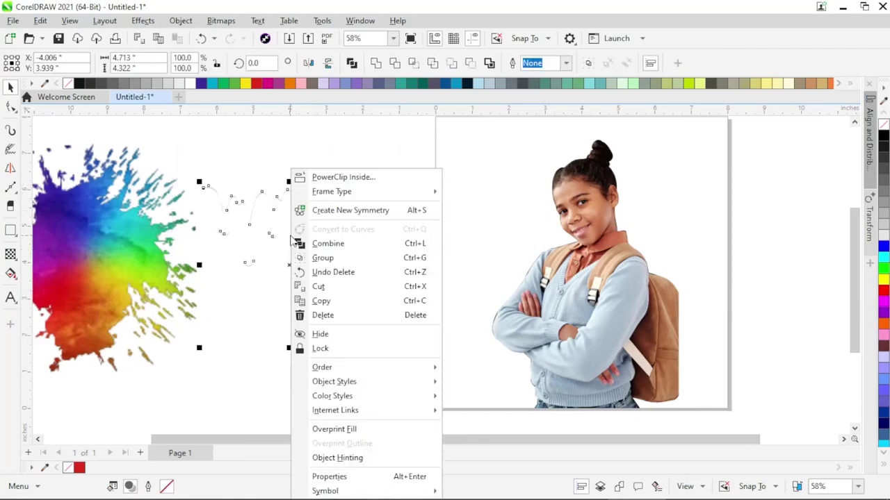
left_click(323, 257)
Place the white drip group in front of the student's lower body and enlarge it to about 5.16 inches wide
left_click_drag(310, 255, 591, 366)
scroll(503, 238, "down", 1)
key("shift+Page_Up")
scroll(536, 292, "up", 1)
left_click_drag(537, 310, 536, 313)
left_click_drag(621, 236, 646, 237)
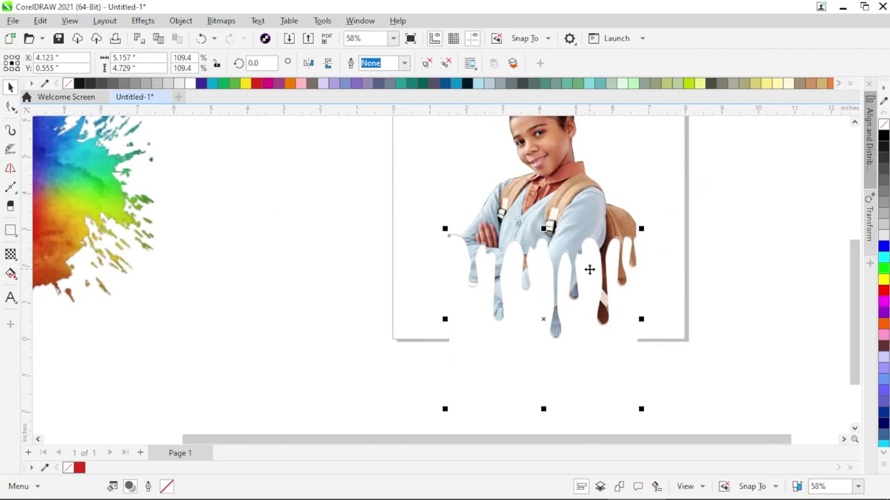
Trim the student cutout with the white drip group to give the body a dripping lower edge
left_click(568, 204, "shift")
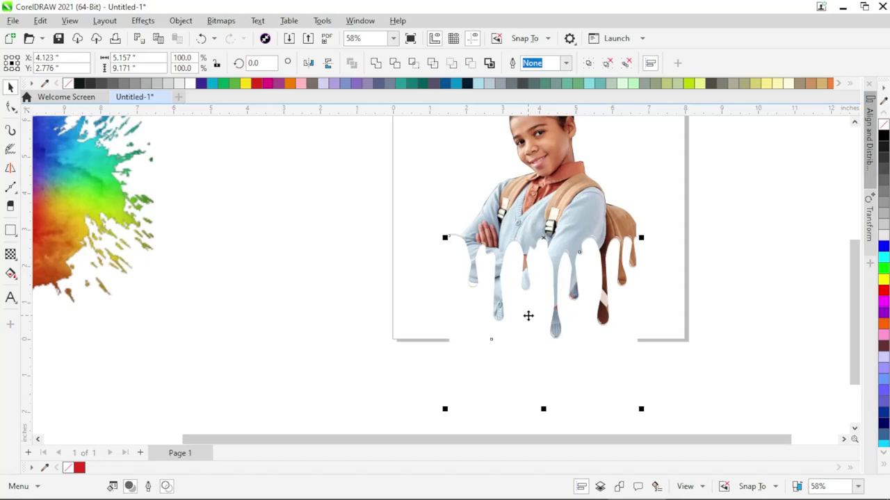
left_click(395, 64)
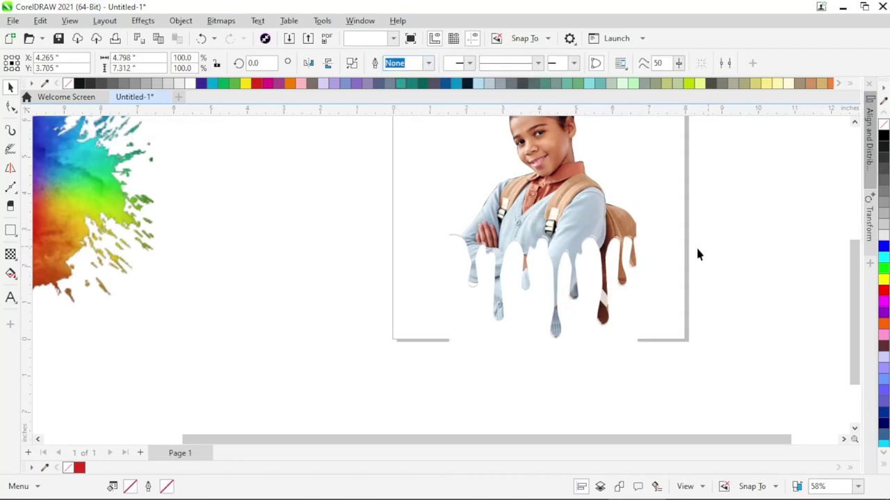
Delete the leftover white drip group and position the trimmed student cutout in the middle of the page
left_click(565, 332)
left_click(566, 338)
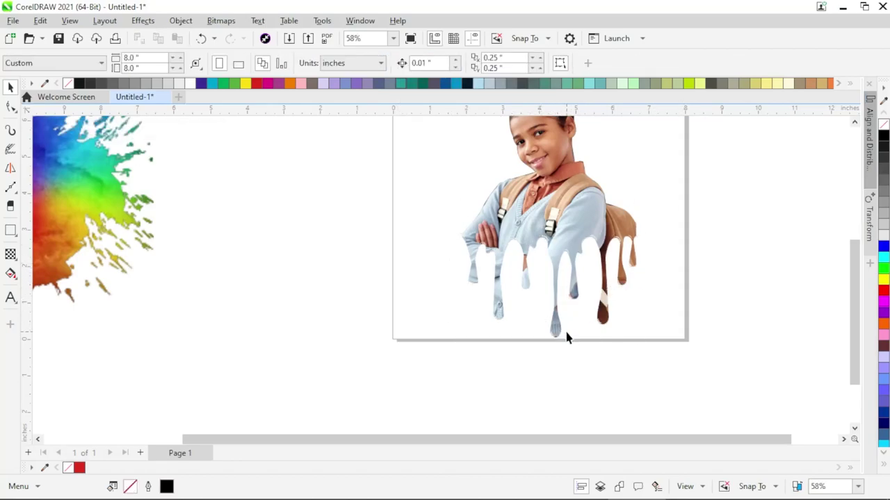
mouse_move(512, 255)
left_mouse_down()
mouse_move(403, 254)
mouse_move(618, 246)
mouse_move(616, 238)
mouse_move(489, 246)
mouse_move(401, 233)
mouse_move(386, 244)
mouse_move(508, 250)
left_mouse_up()
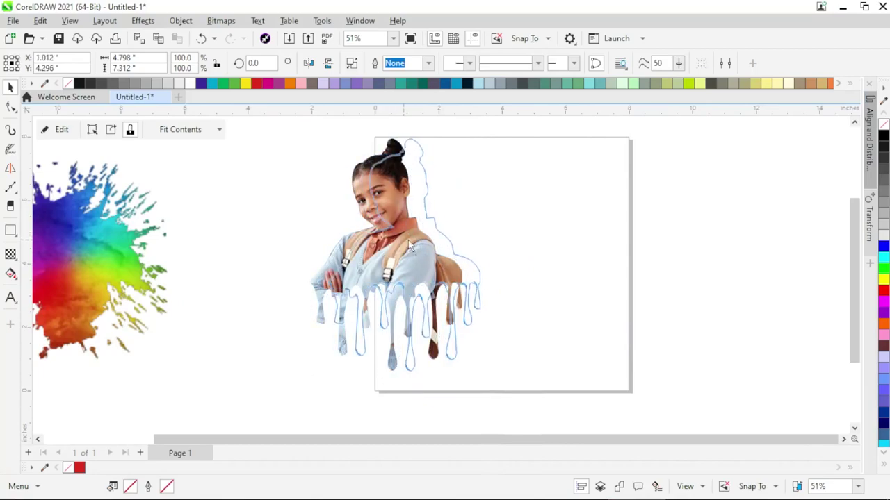
left_click_drag(508, 213, 512, 220)
left_click(592, 221)
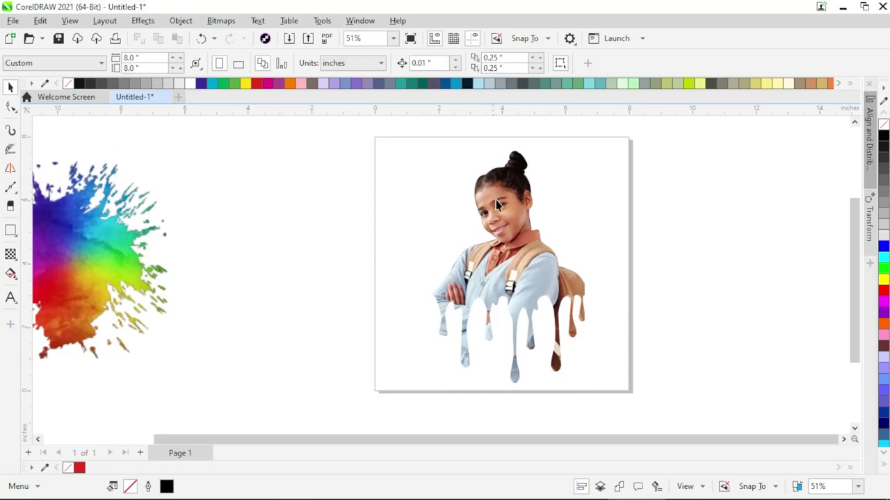
Draw a rectangle over the whole page and set its size to 8 by 8 inches
left_click(11, 231)
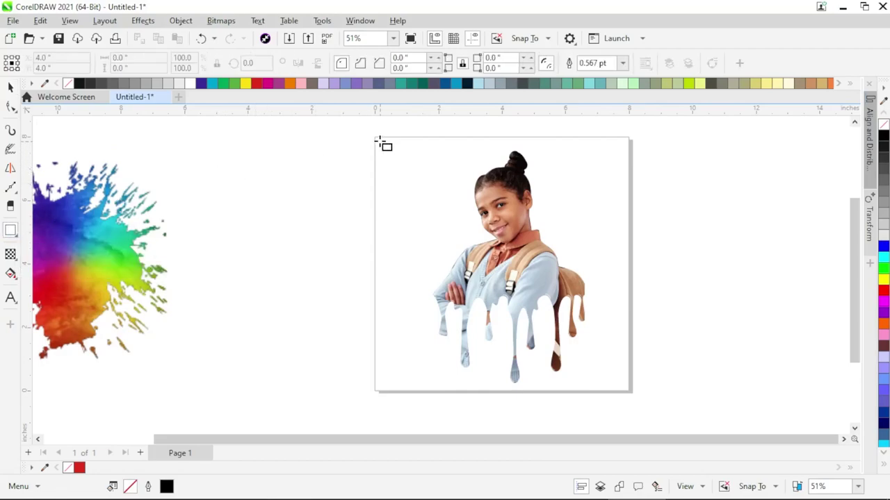
left_click_drag(376, 137, 632, 391)
double_click(132, 58)
type("8")
double_click(152, 67)
type("8")
key("Return")
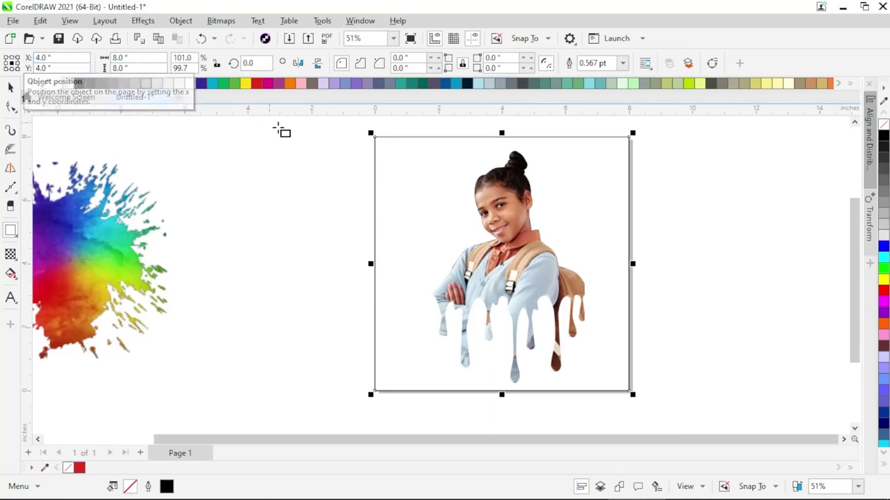
left_click(10, 87)
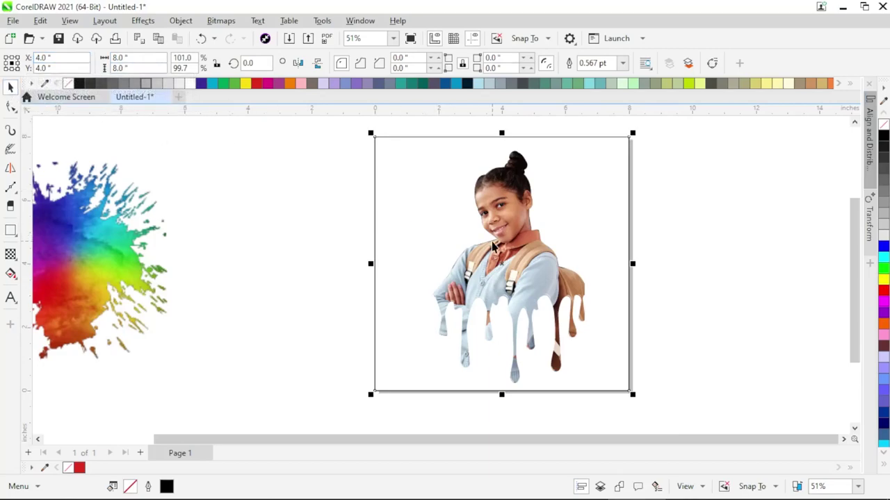
Fill the page-sized rectangle with black and send it to the back behind the student
left_click(884, 134)
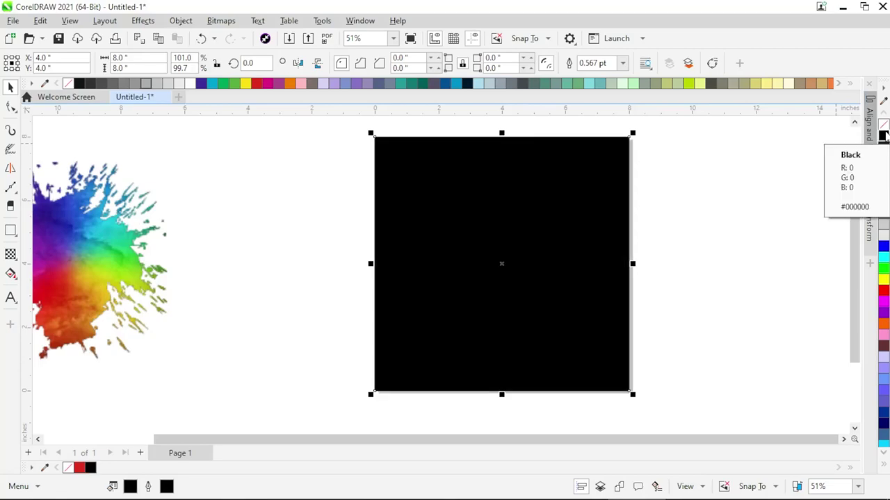
key("shift+Page_Down")
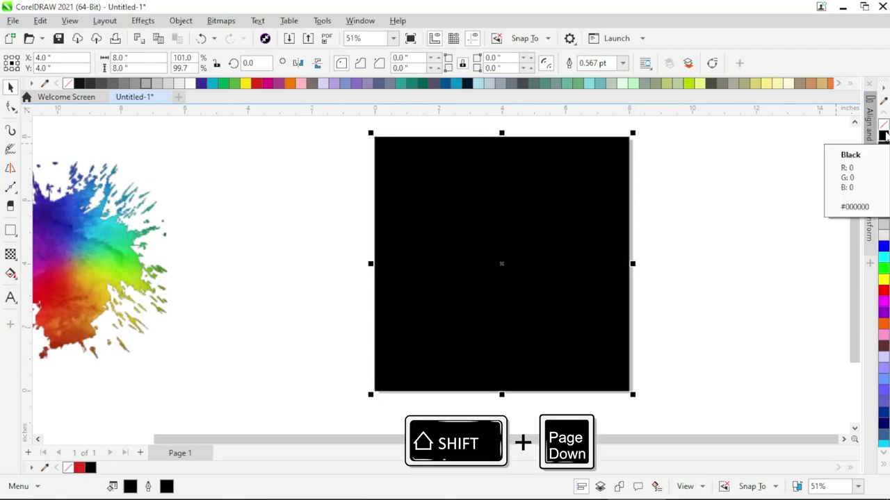
left_click(768, 179)
key("ctrl+z")
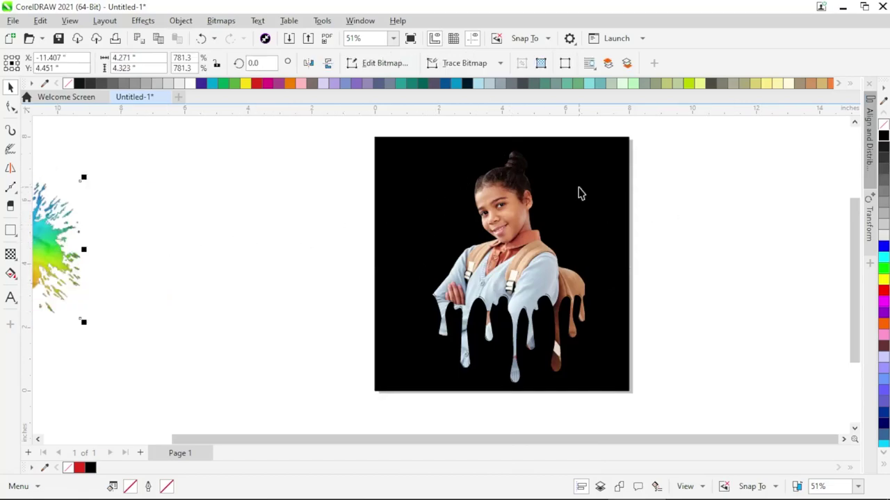
Place the rainbow splash behind the student's head and enlarge it to about 4.43 by 4.48 inches
left_click_drag(56, 263, 278, 264)
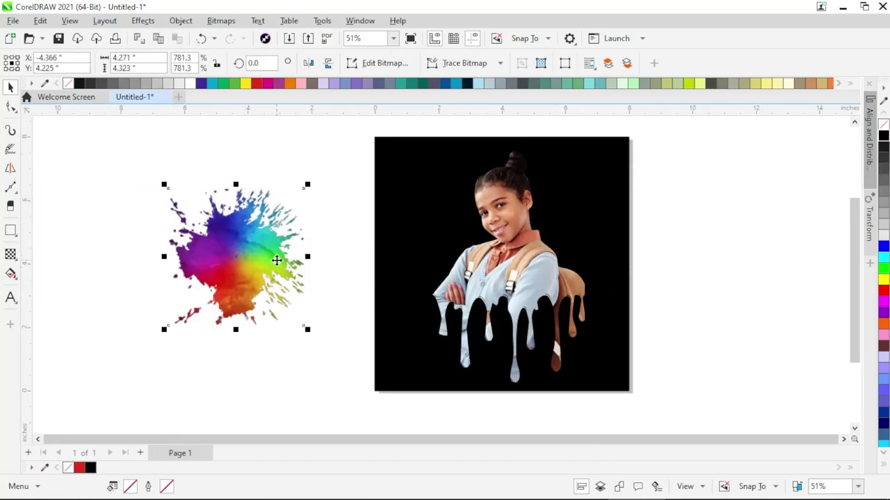
left_click_drag(312, 188, 306, 196)
left_click_drag(248, 264, 543, 211)
left_click(547, 218)
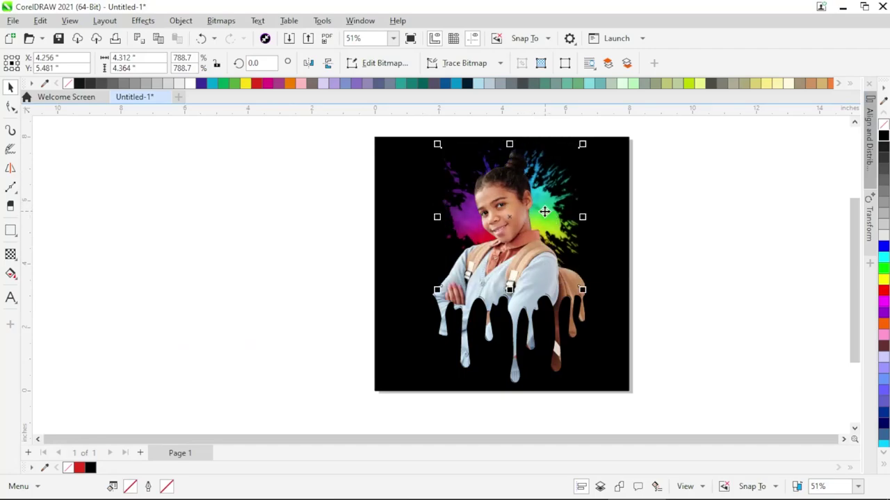
left_click_drag(438, 146, 433, 142)
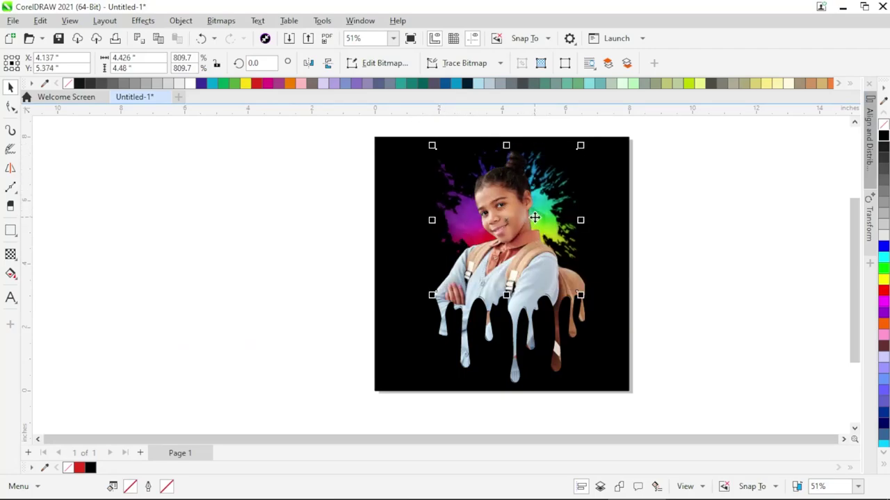
key("Escape")
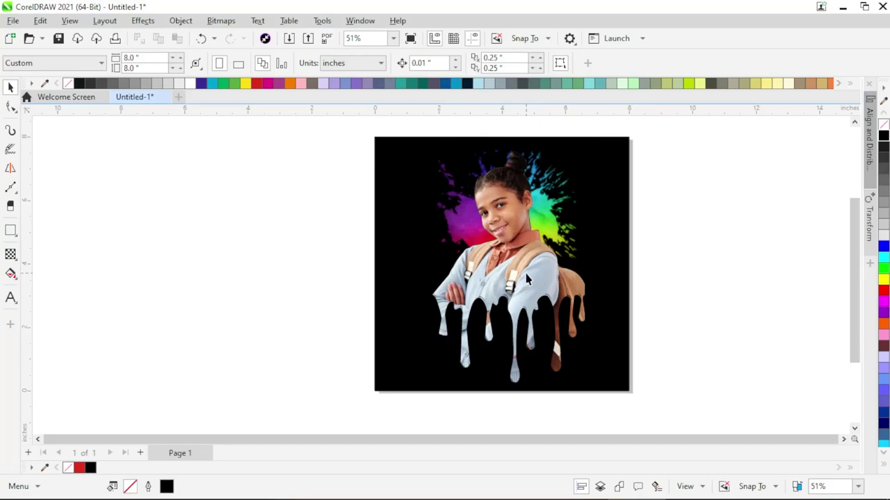
Draw a second 8 by 8 inch rectangle over the page and apply a linear fountain fill to it
left_click(12, 233)
left_click_drag(376, 138, 631, 391)
left_click(11, 89)
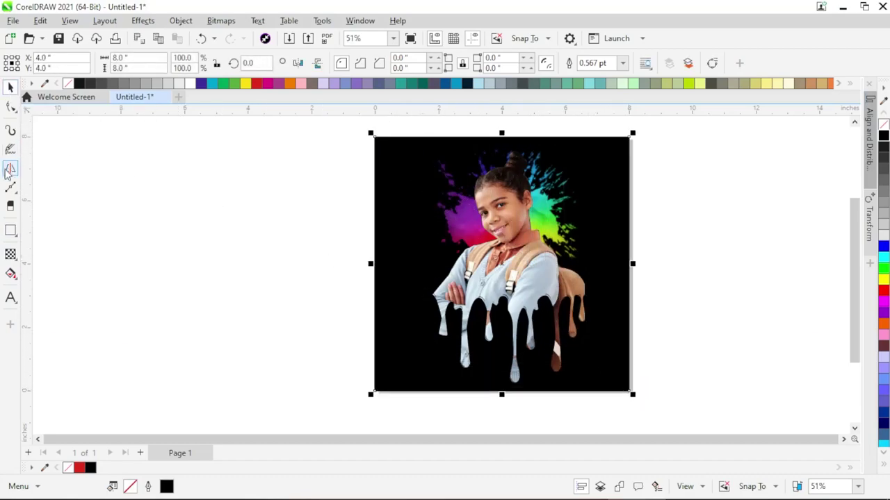
left_click(11, 274)
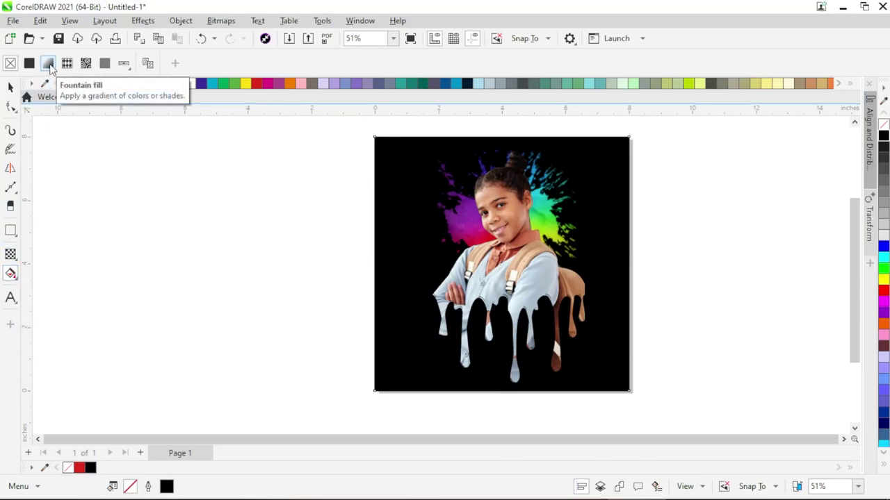
left_click(48, 63)
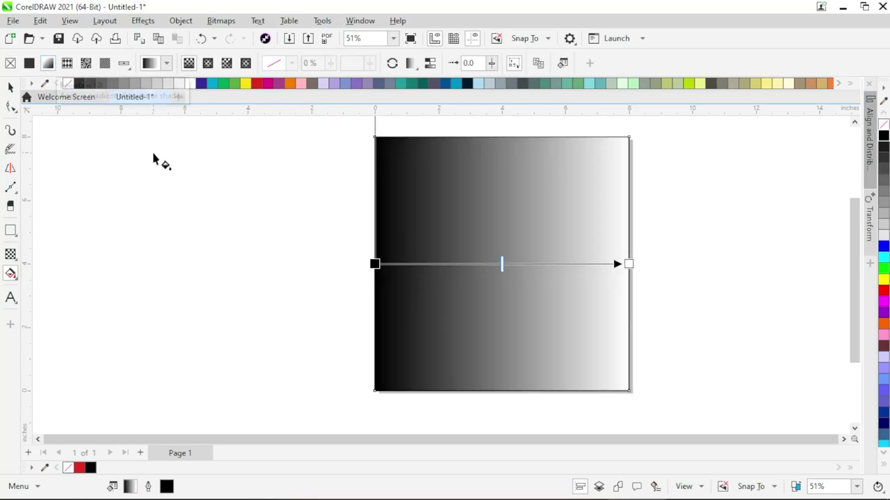
Set the color of the gradient's start node to red, #FF0000
left_click(376, 264)
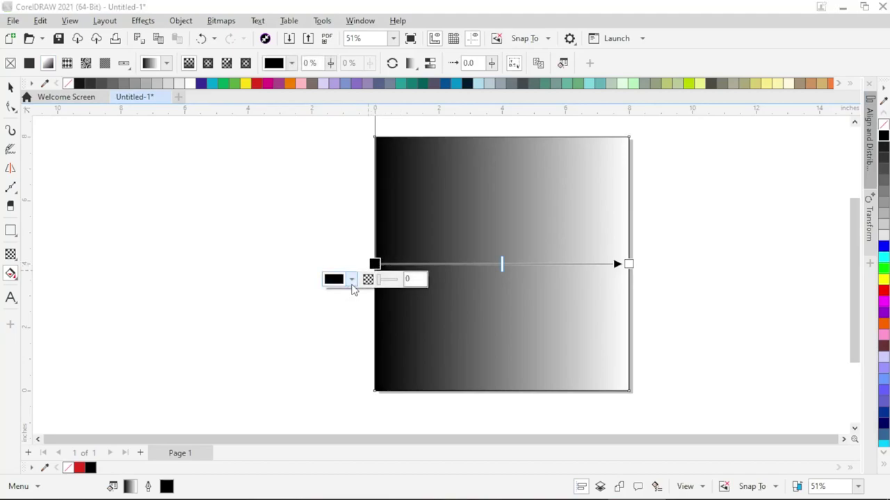
left_click(352, 281)
left_click_drag(403, 373, 418, 339)
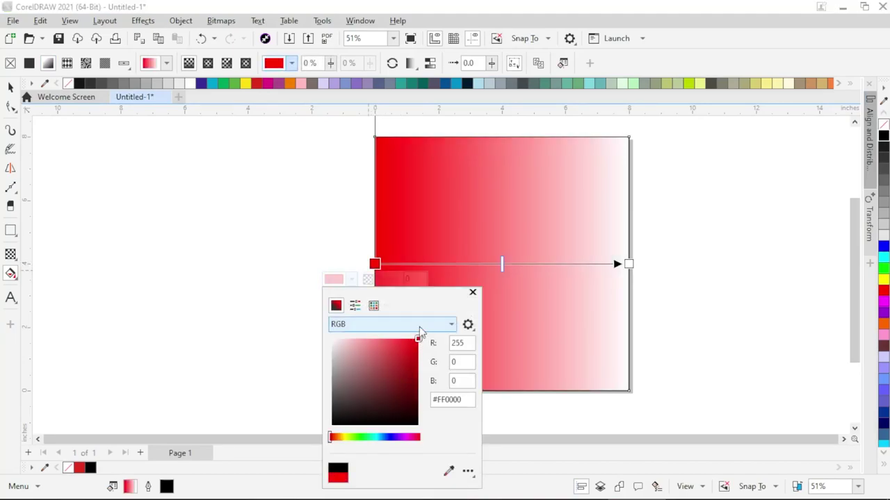
left_click(473, 293)
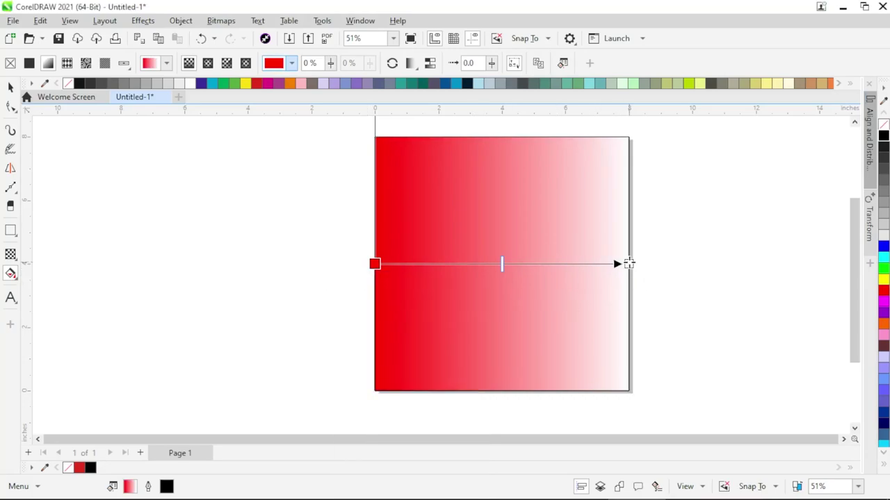
Set the color of the gradient's end node to turquoise, #00FFD9
left_click(628, 264)
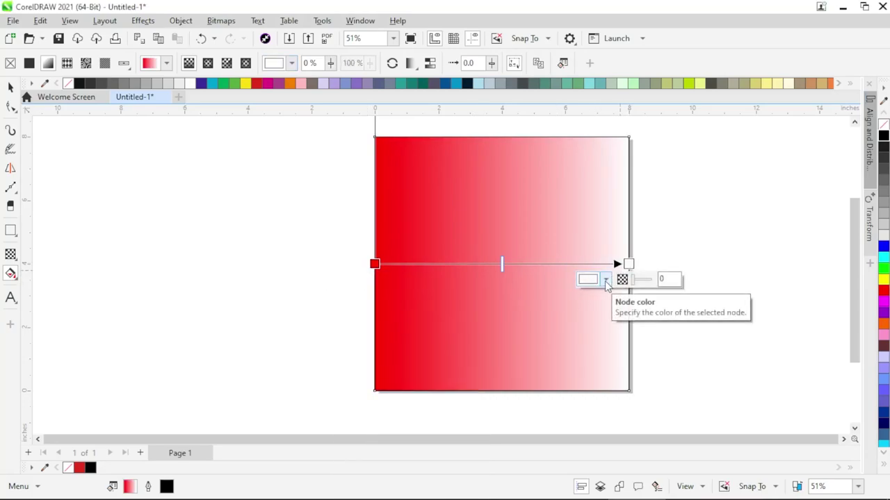
left_click(606, 281)
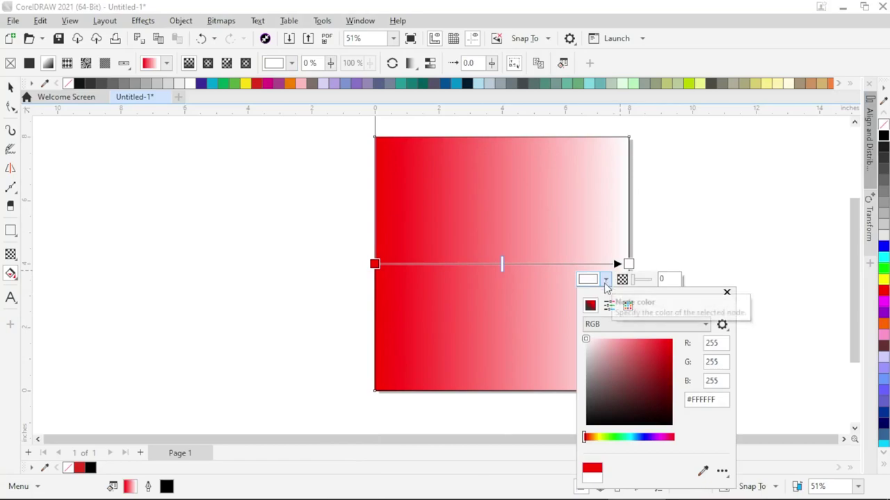
left_click(625, 438)
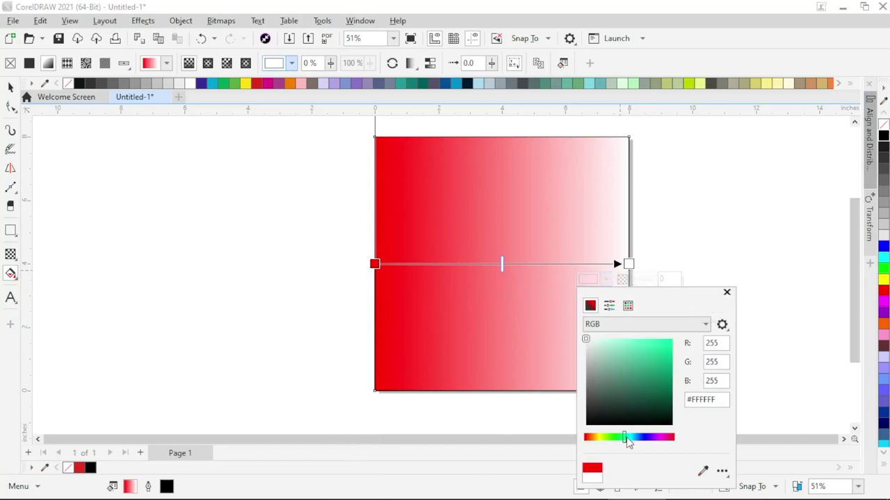
left_click(671, 340)
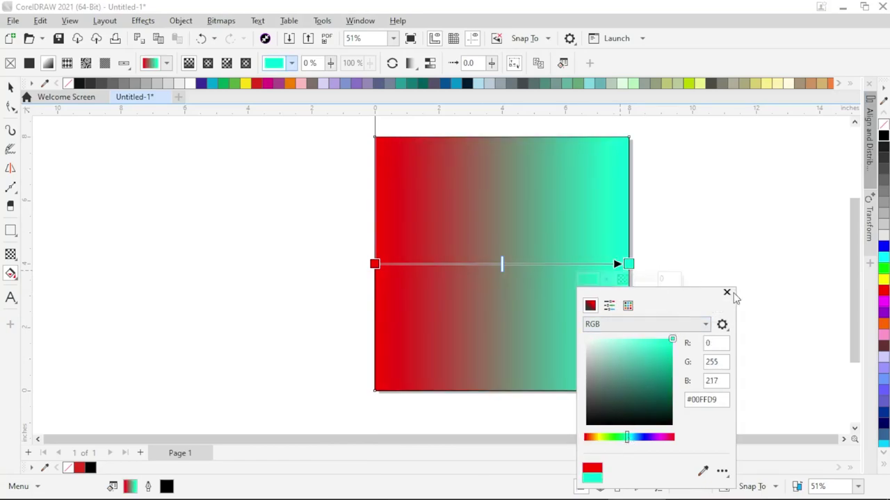
left_click(726, 293)
Set the gradient rectangle's transparency merge mode to Overlay so it tints the artwork beneath
left_click(11, 88)
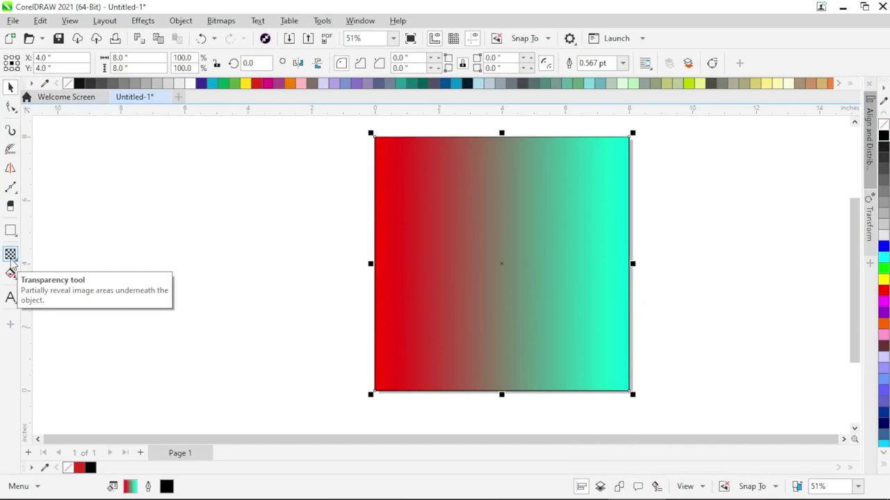
left_click(11, 258)
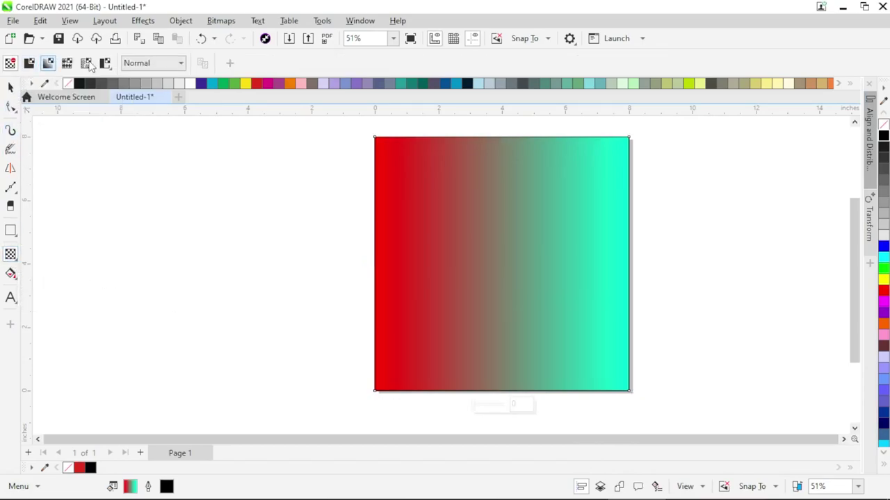
left_click(157, 67)
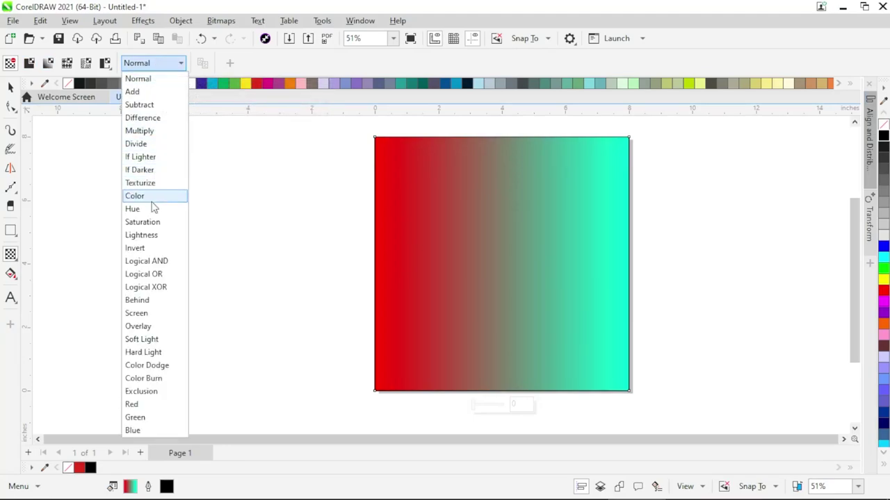
left_click(151, 327)
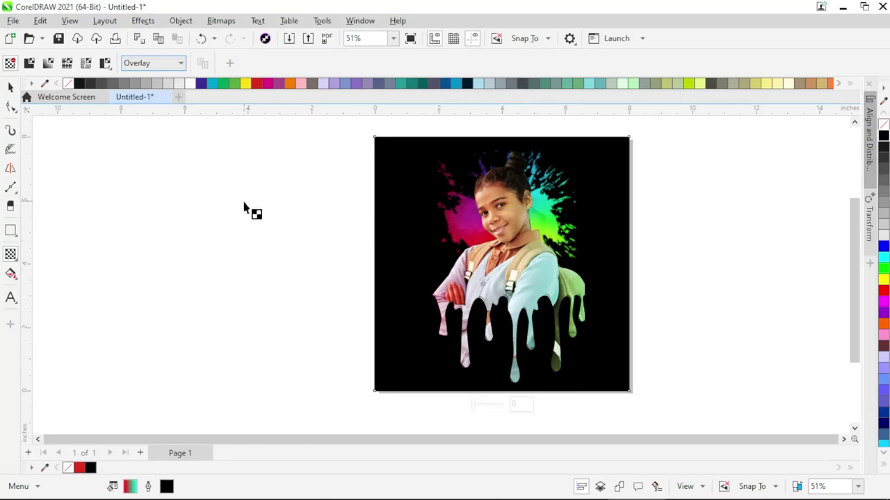
left_click(9, 88)
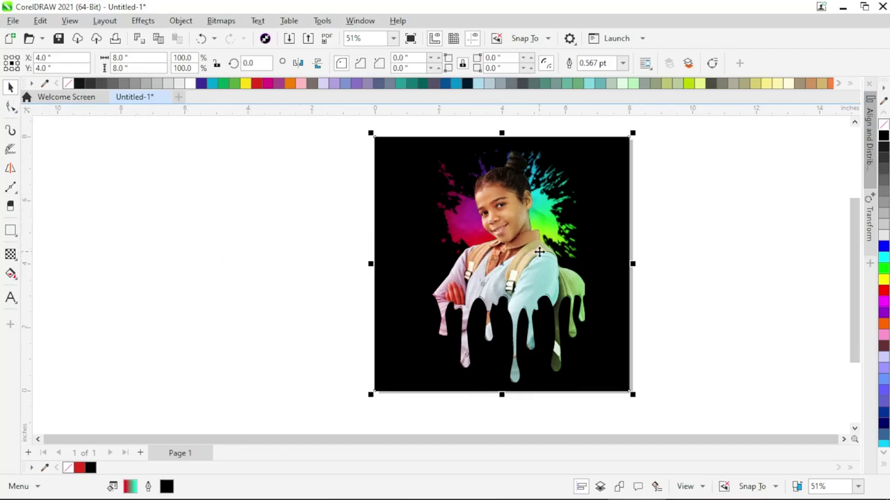
Apply a uniform transparency of about 50 to the Overlay gradient rectangle and deselect it
left_click(10, 255)
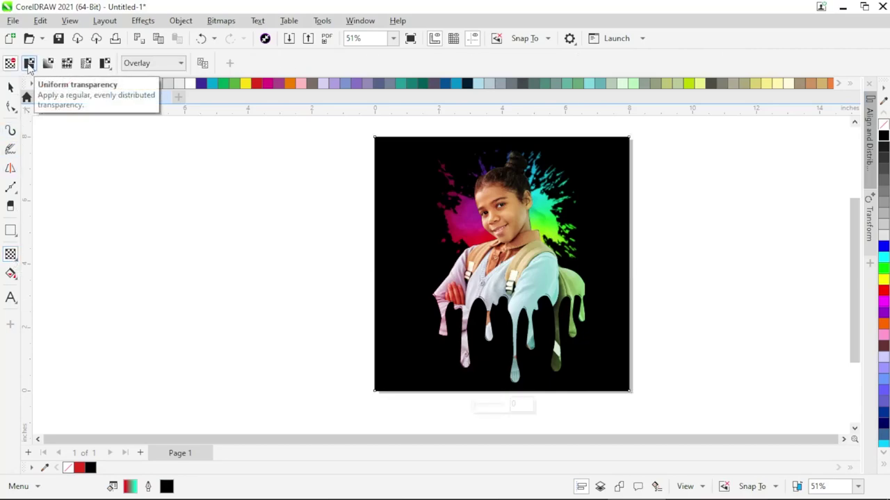
left_click(29, 64)
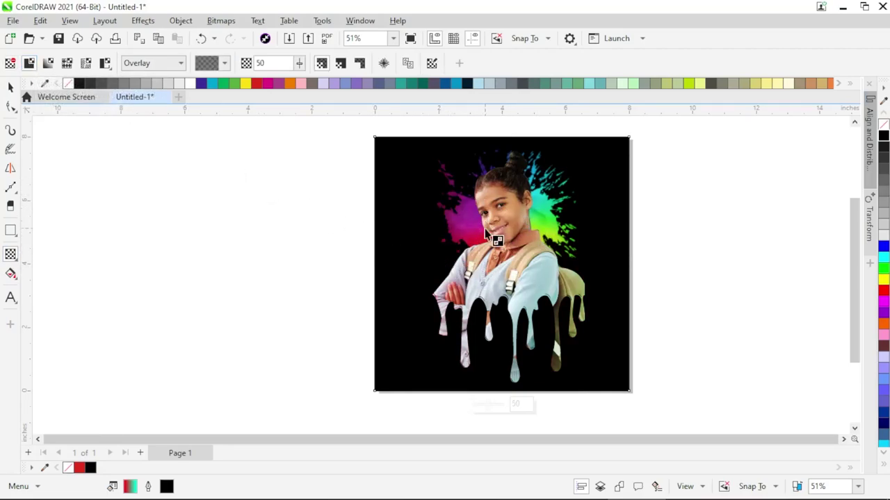
mouse_move(490, 413)
left_mouse_down()
mouse_move(506, 417)
mouse_move(485, 412)
left_mouse_up()
key("space")
key("Escape")
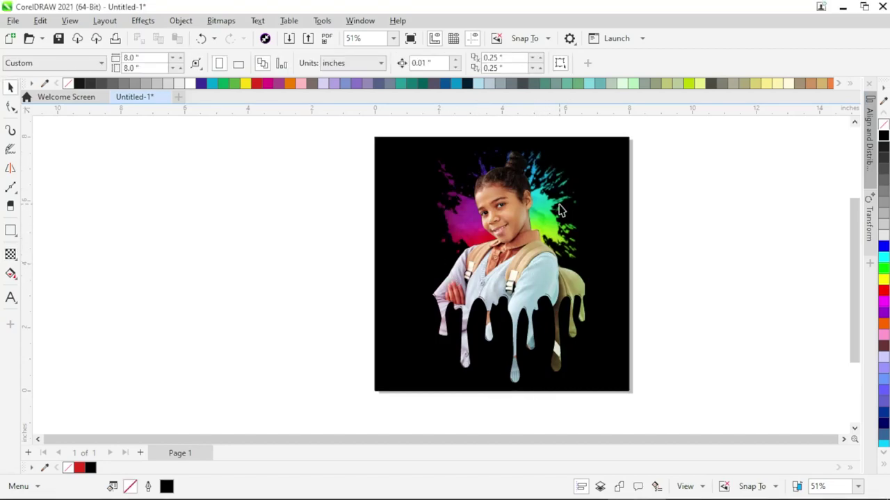